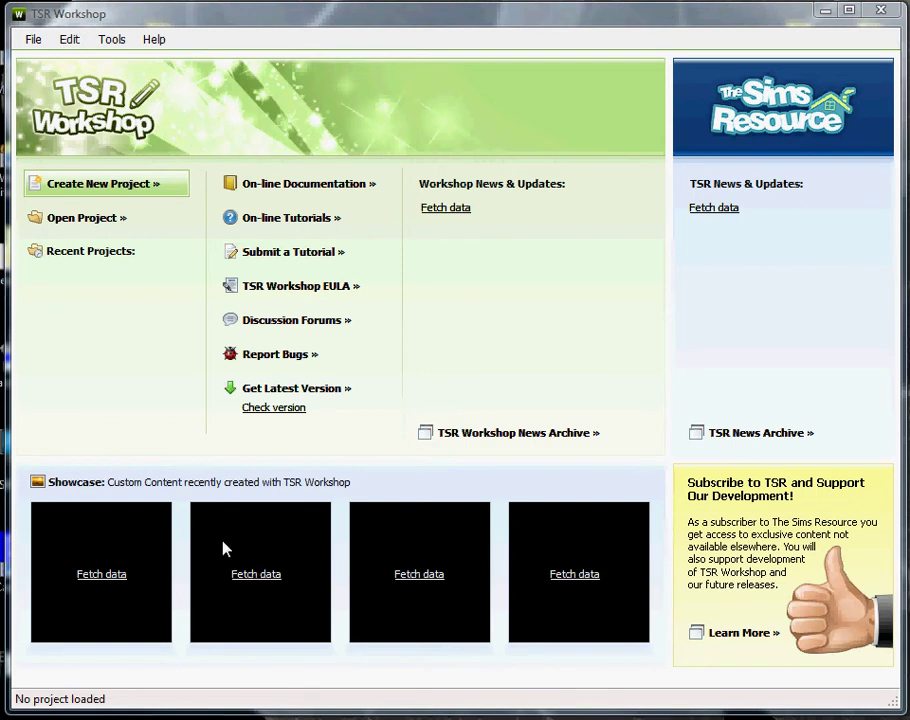
Start a new build item project that clones the Wall_dado wall from the Walls and floors category
click(150, 190)
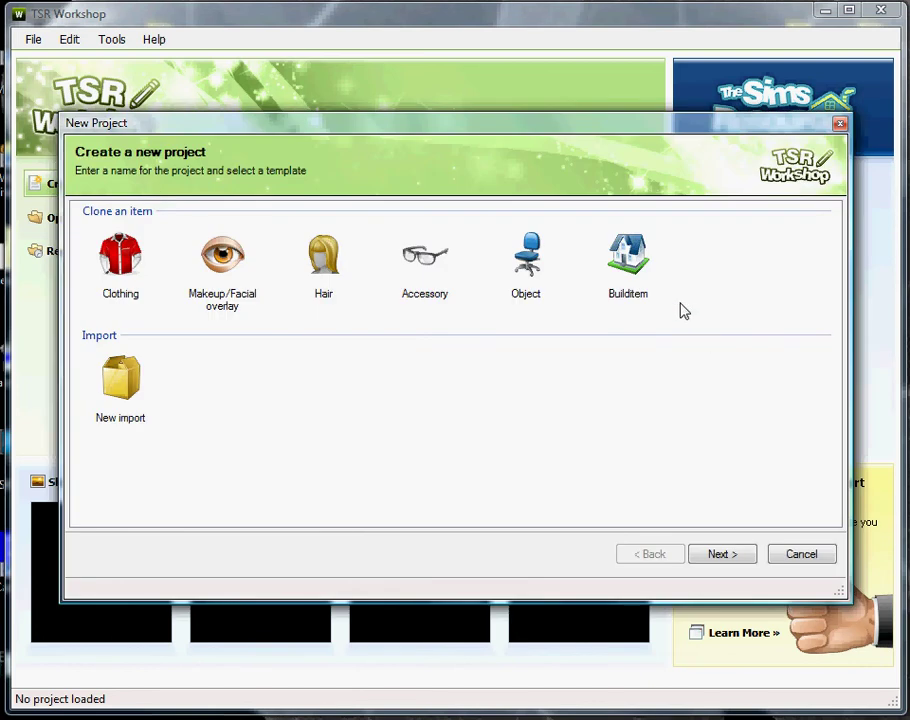
click(627, 259)
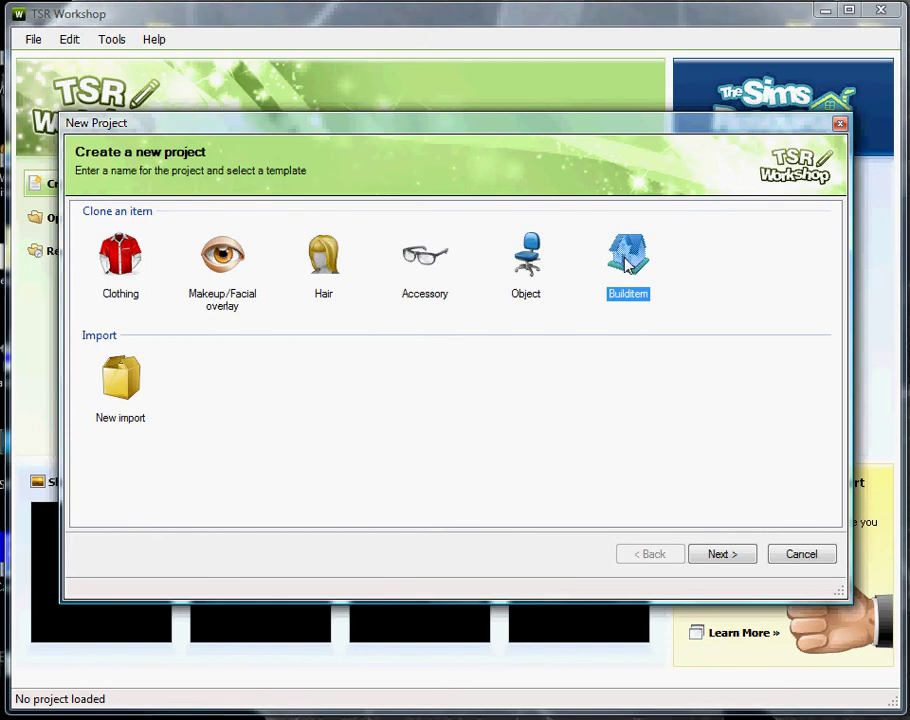
click(722, 555)
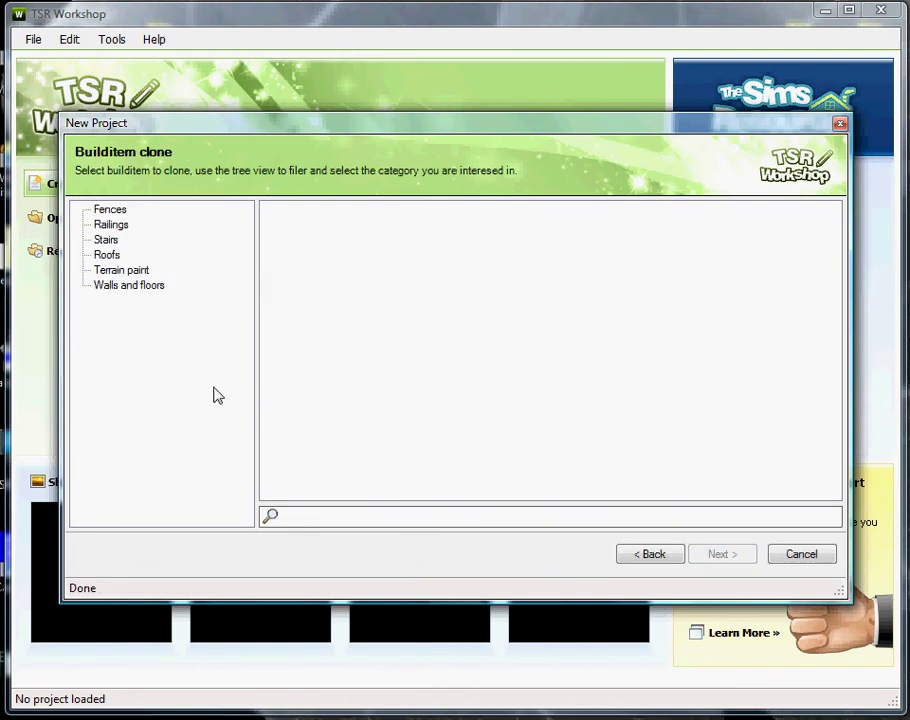
click(129, 286)
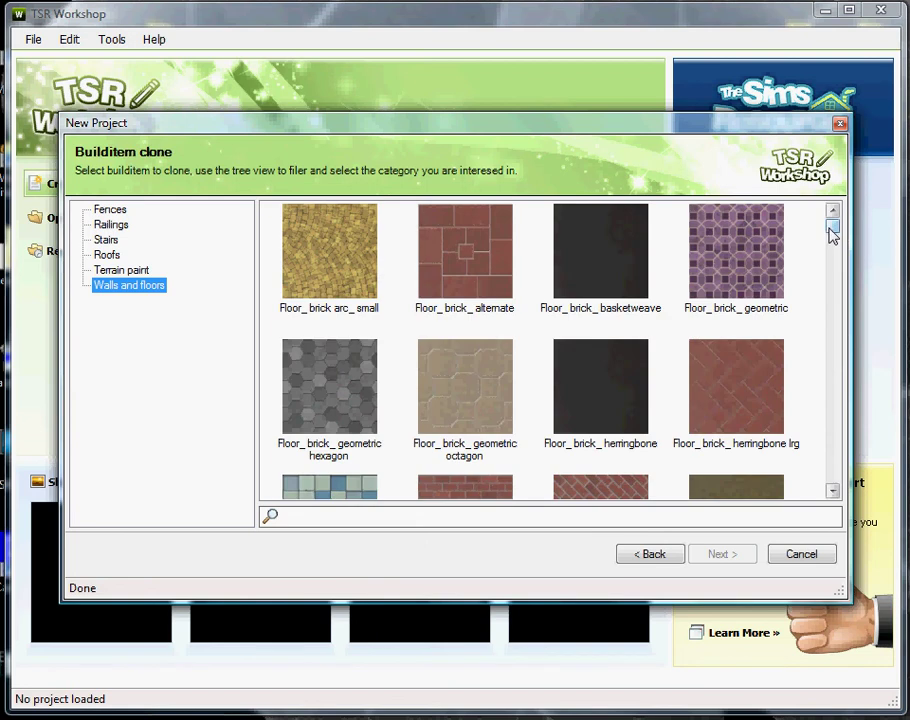
drag(832, 232, 836, 325)
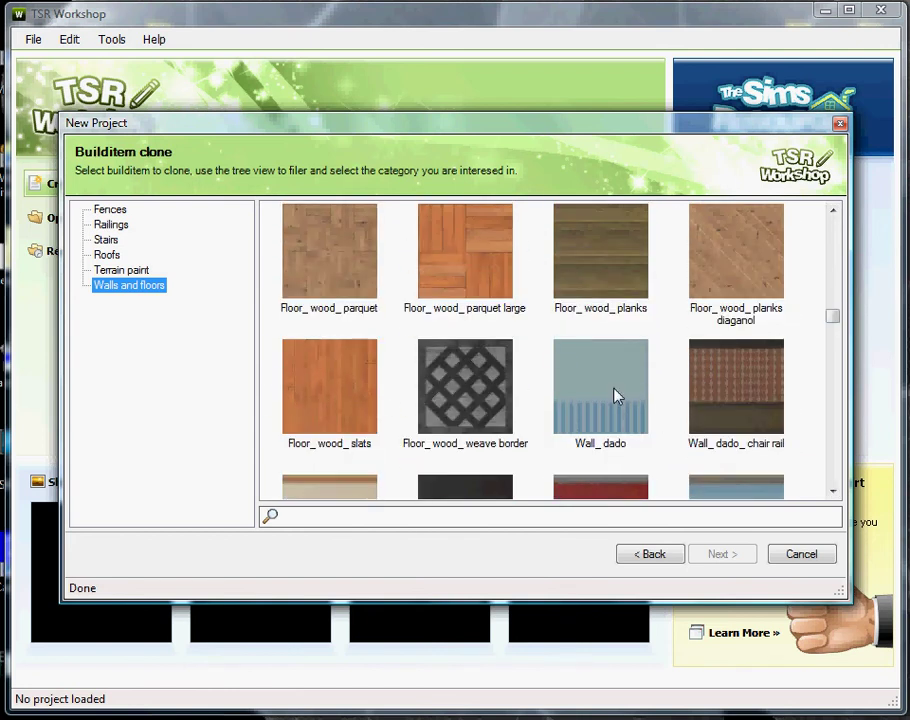
click(616, 396)
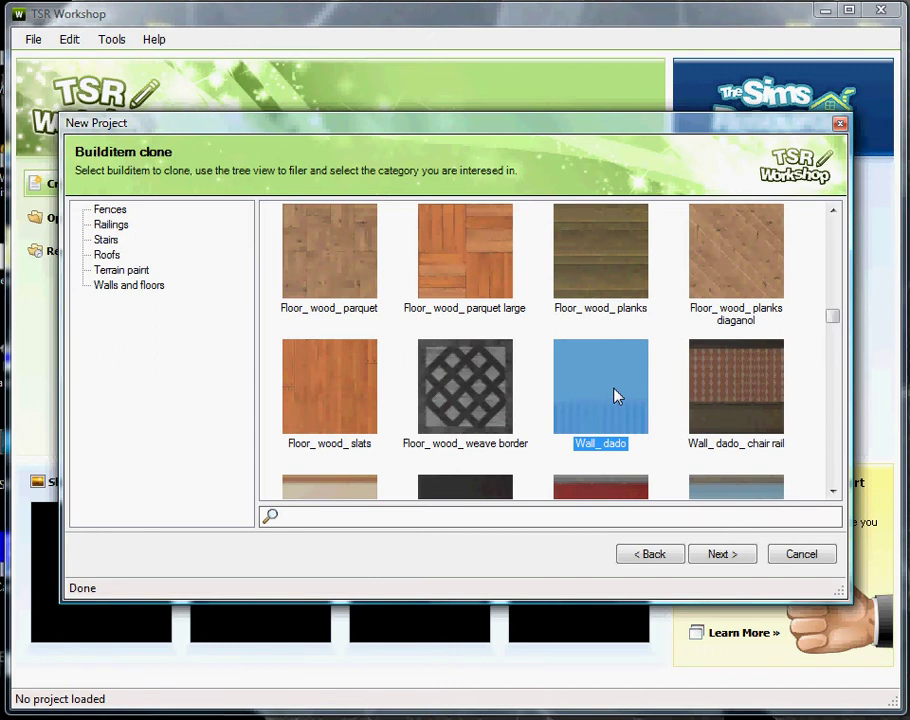
click(719, 556)
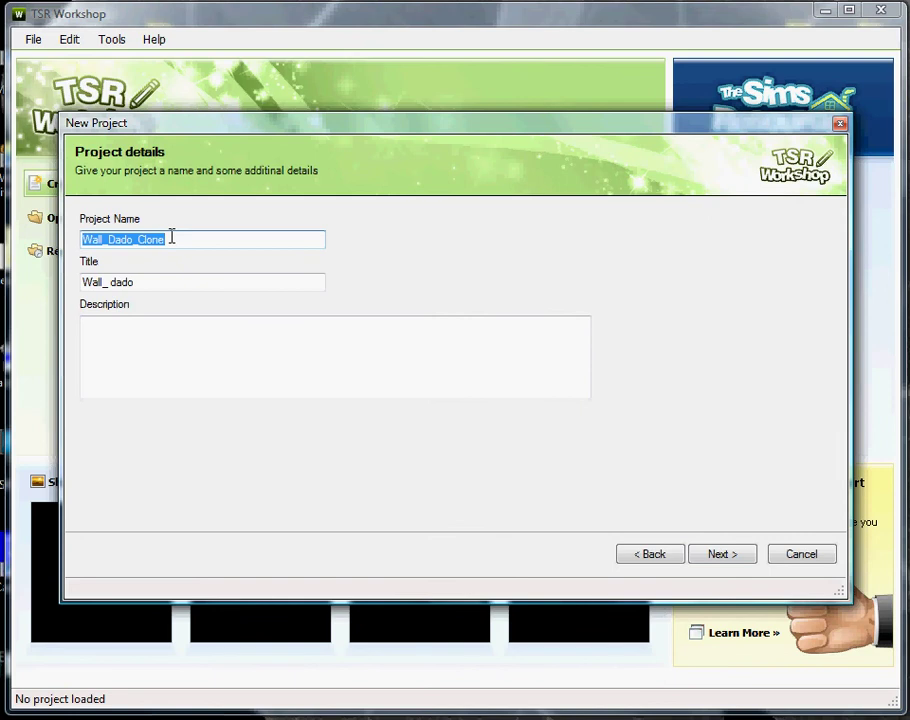
Name the project "tutorialwall" and set its title to "tutorial wall"
text(tutori)
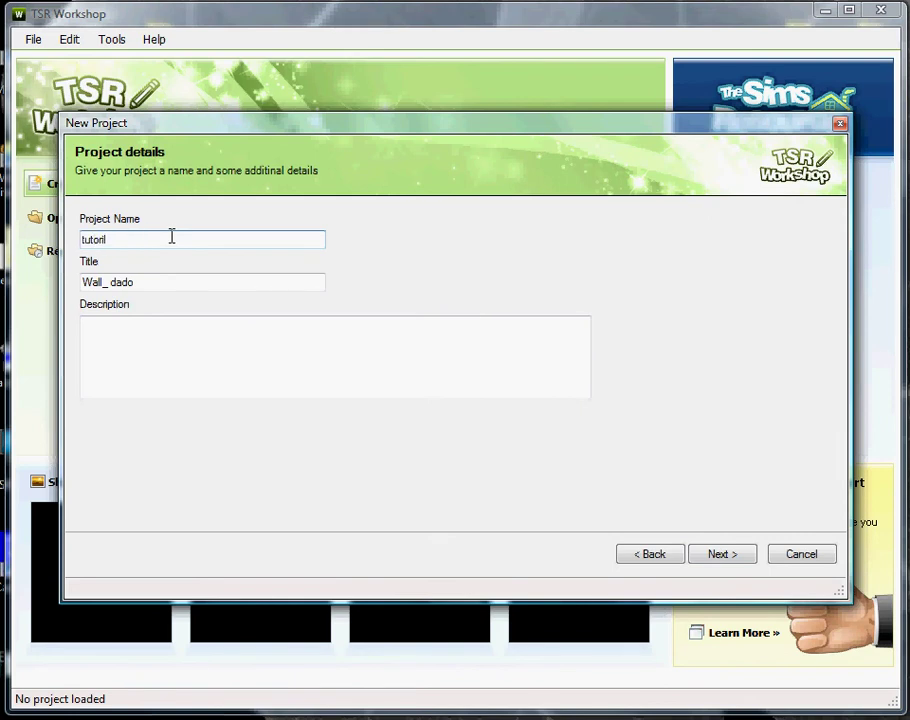
text(alwall)
drag(160, 283, 30, 280)
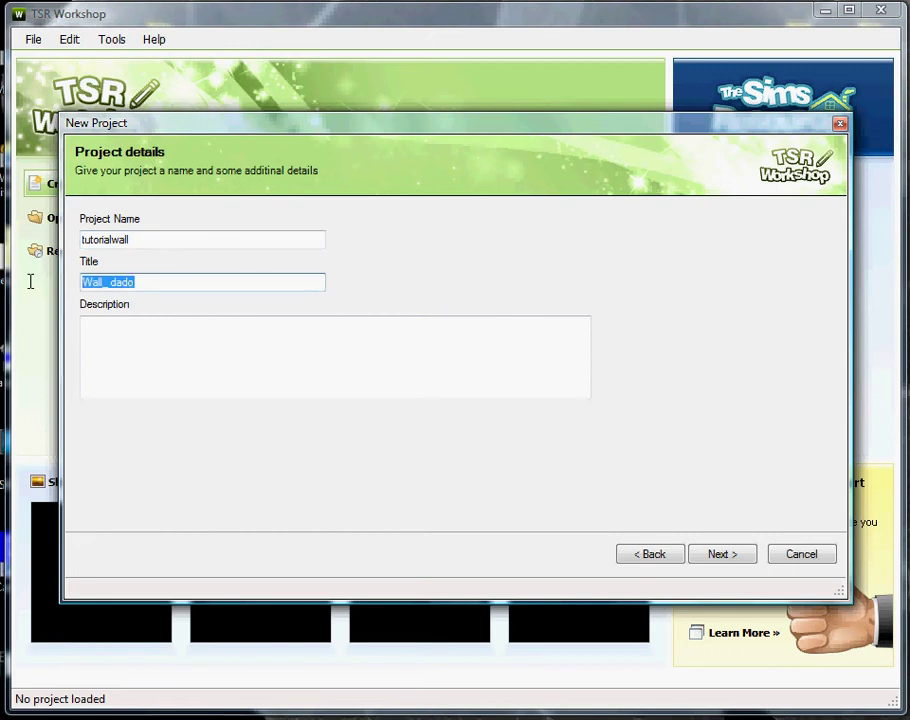
text(tutorial)
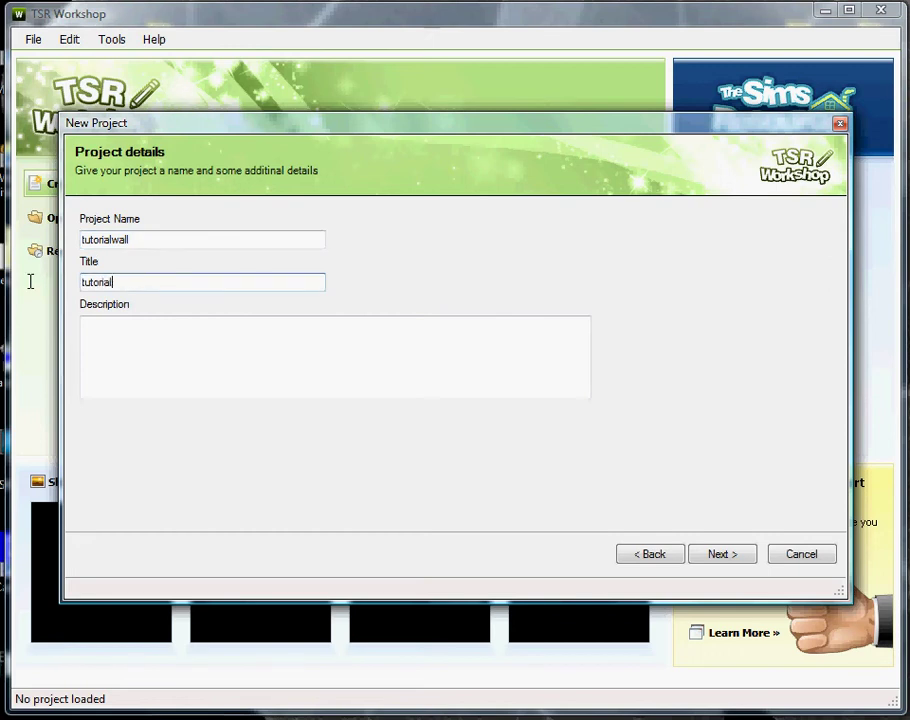
text( wall)
Enter the project description "cc4sims.com - TSRAA- Please feel to include with houses."
click(118, 335)
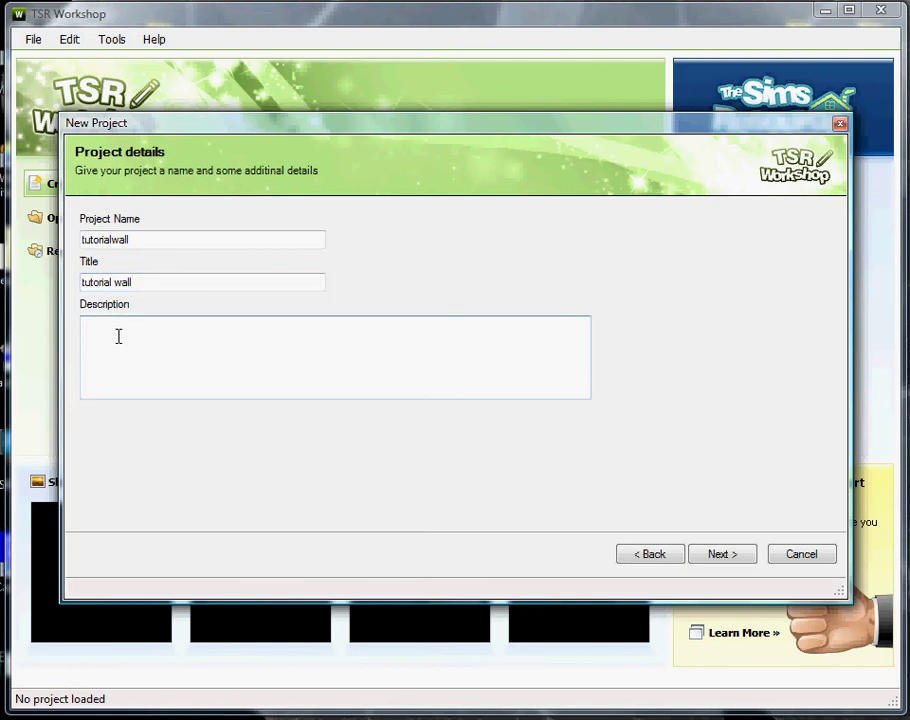
text(cc4sims.com - TSRAA- Please fee)
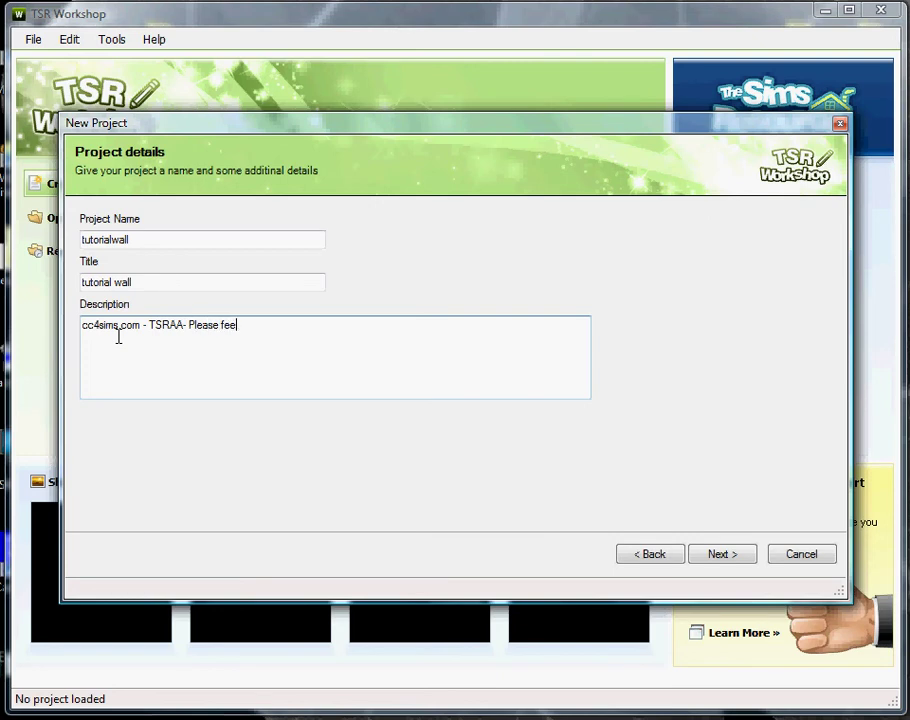
text(l to include with houses)
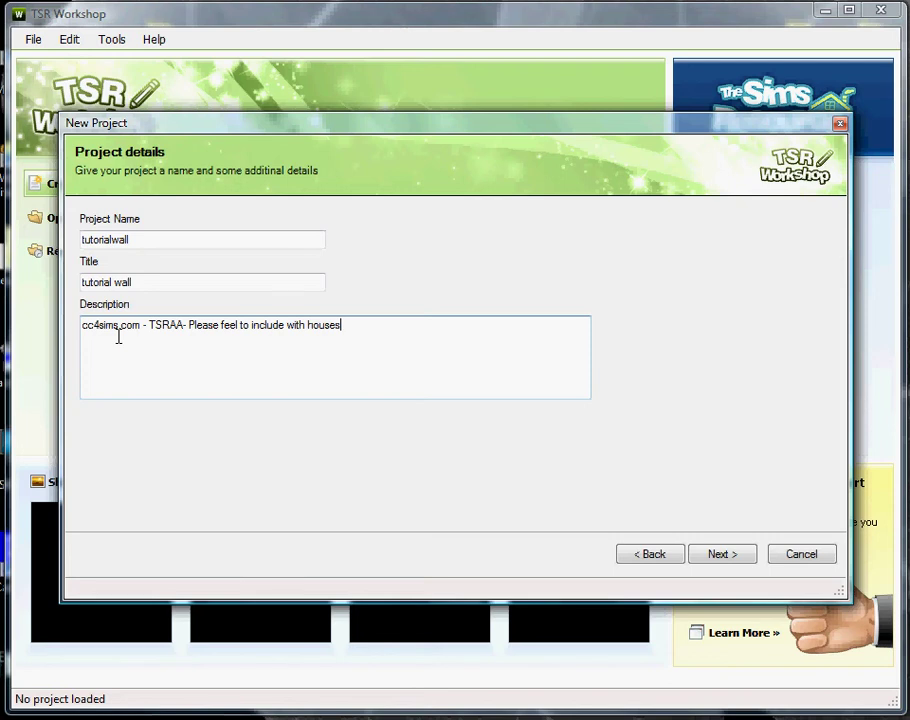
text(.)
Finish creating the project and let the extra wall variations beyond two be removed automatically
click(731, 557)
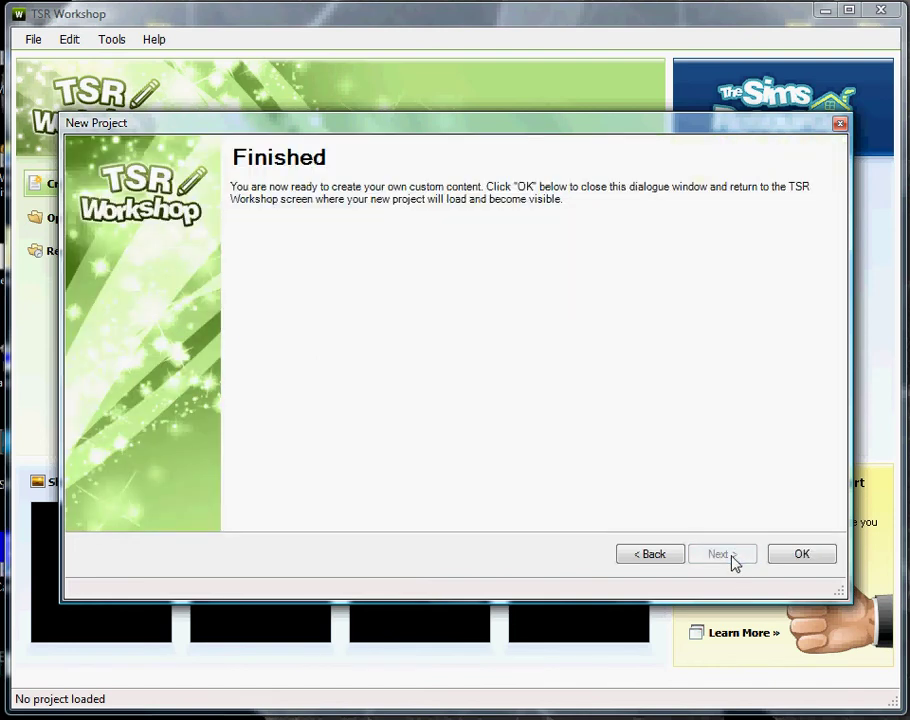
click(806, 558)
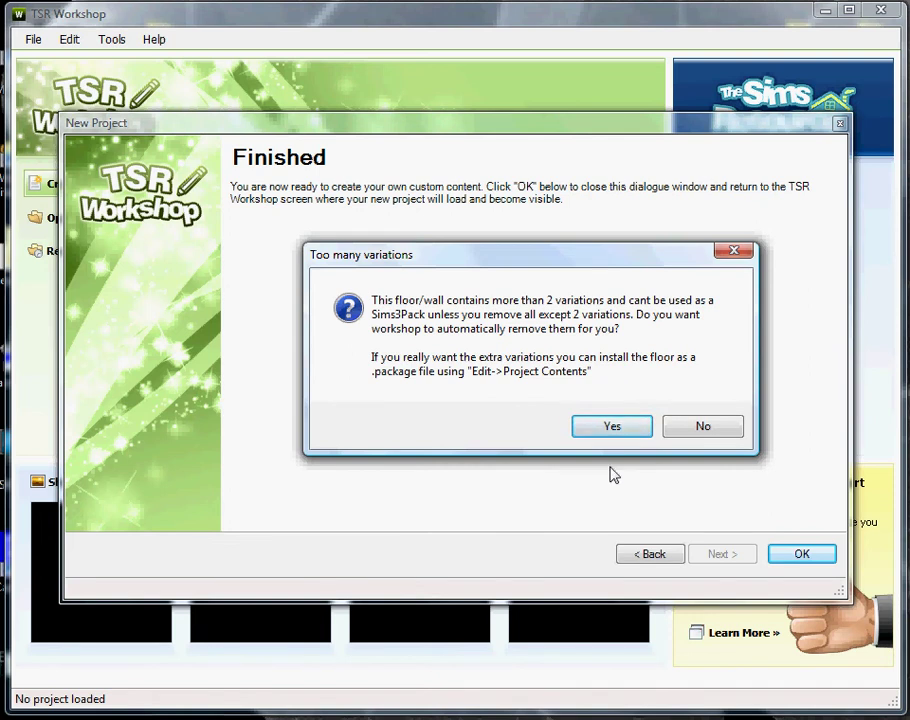
click(612, 428)
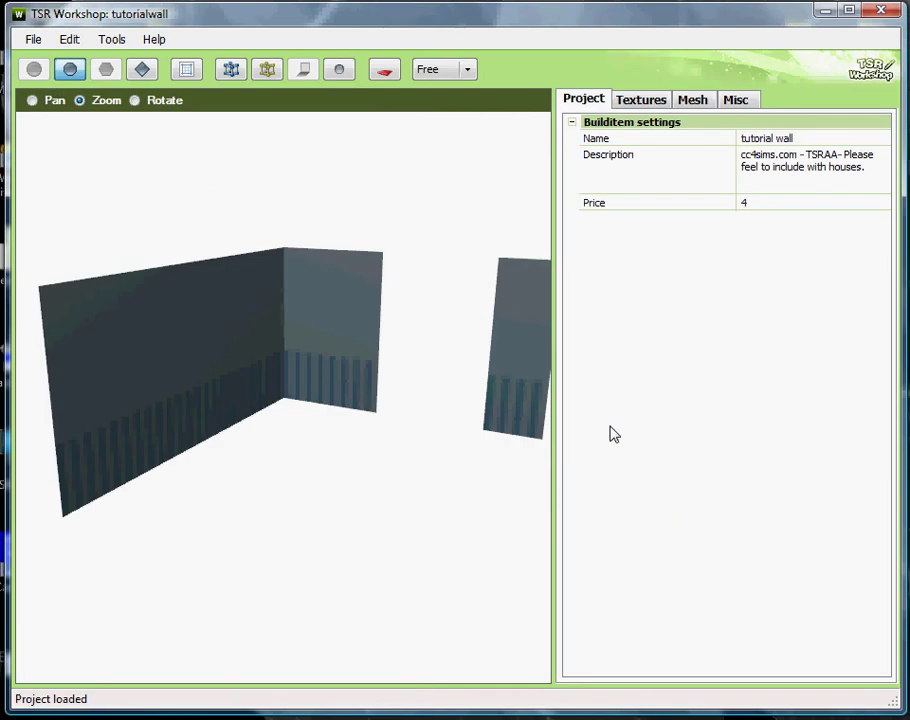
Display the wall's texture settings and examine the inside wall corner close up from another angle in the preview
click(637, 101)
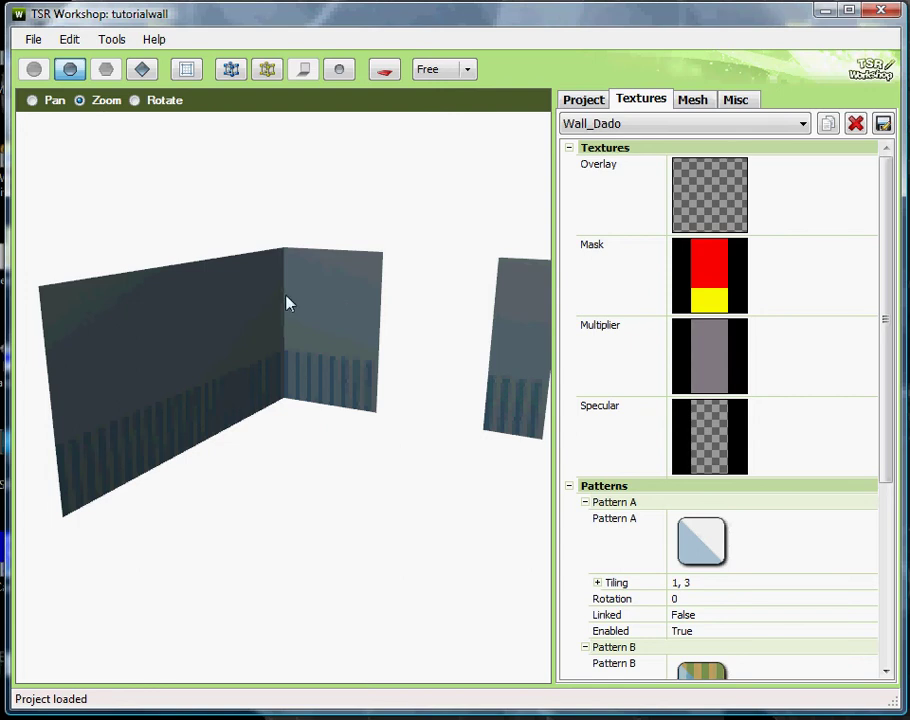
scroll(335, 197, up, 5)
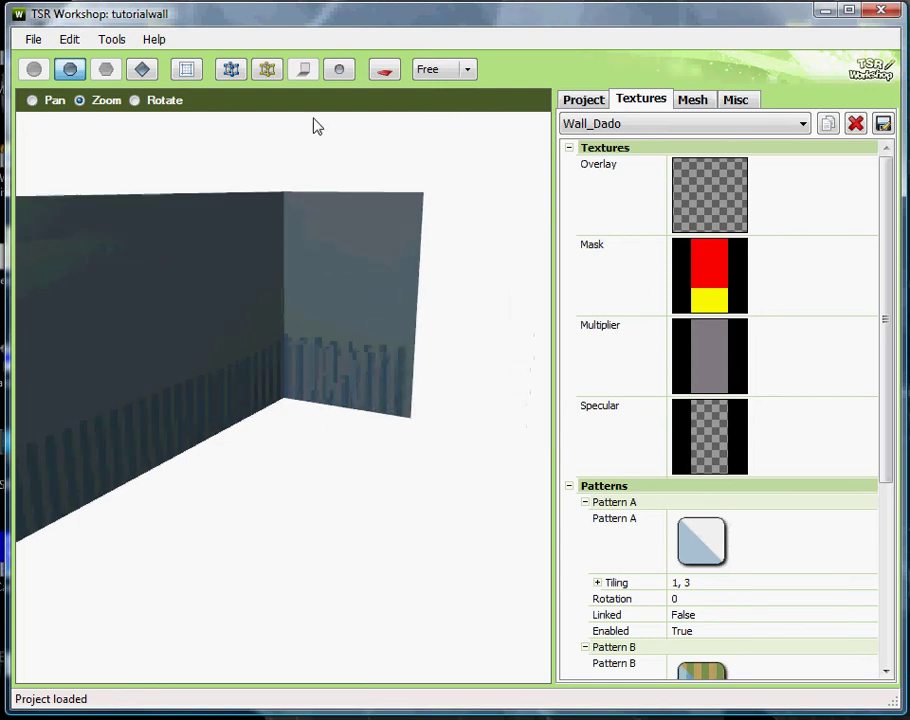
scroll(299, 201, up, 5)
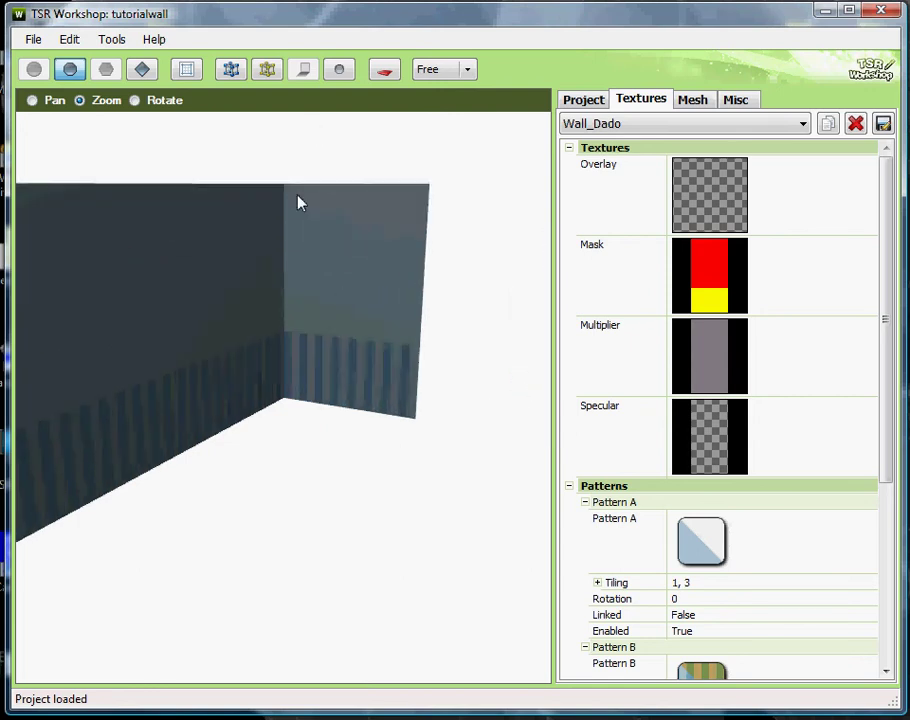
click(134, 101)
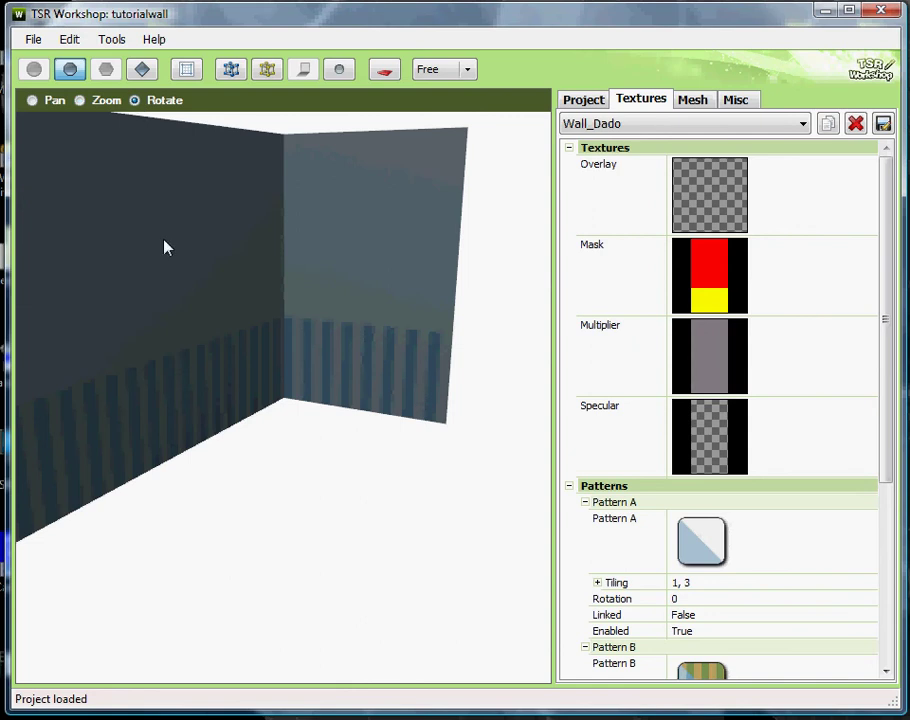
drag(166, 246, 44, 144)
click(33, 101)
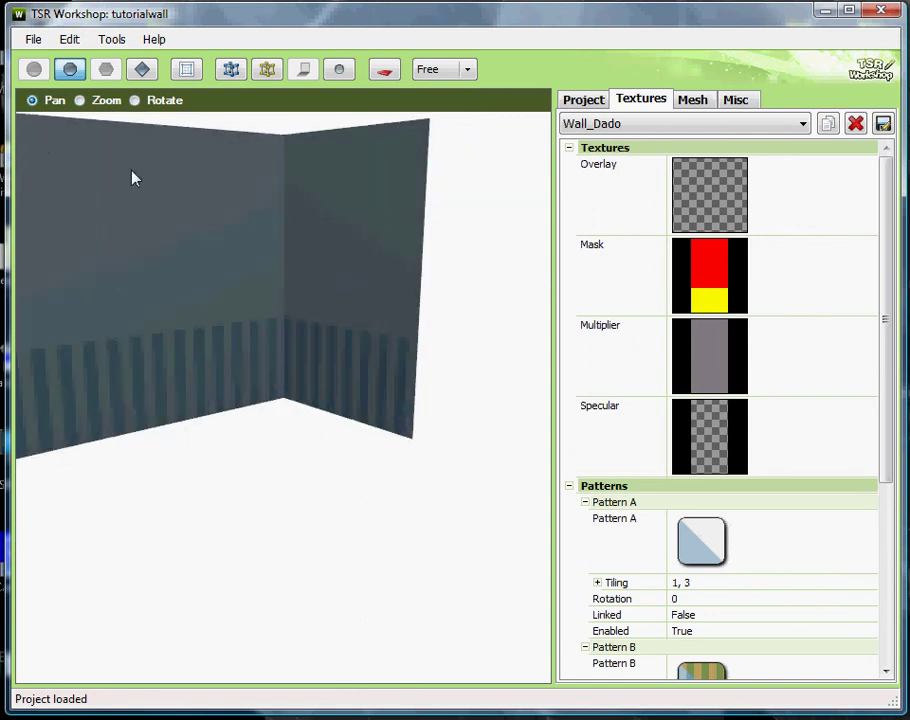
drag(132, 177, 515, 227)
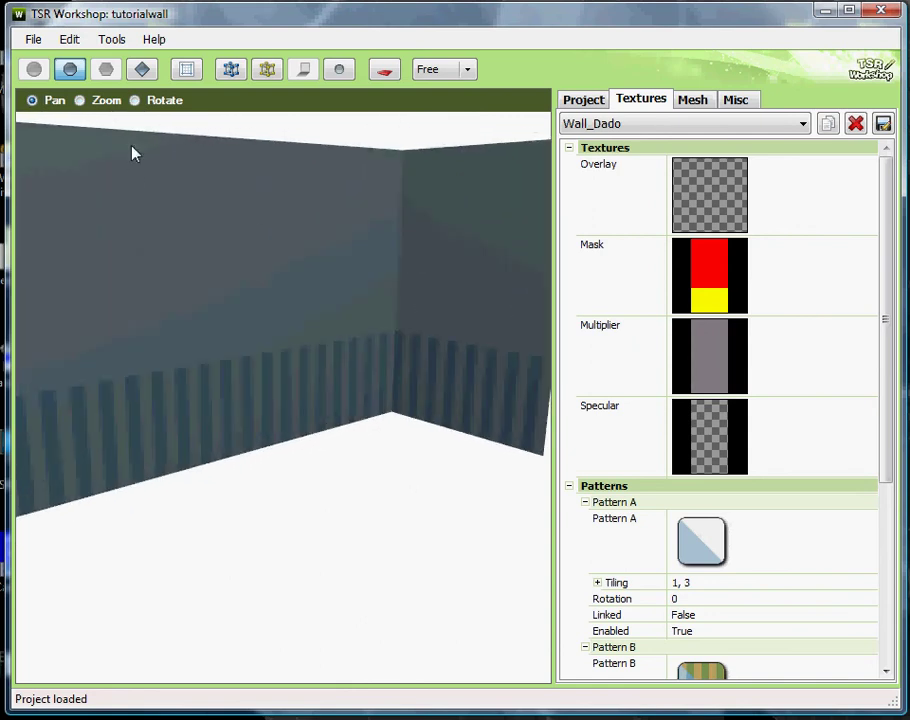
click(80, 101)
drag(229, 201, 227, 146)
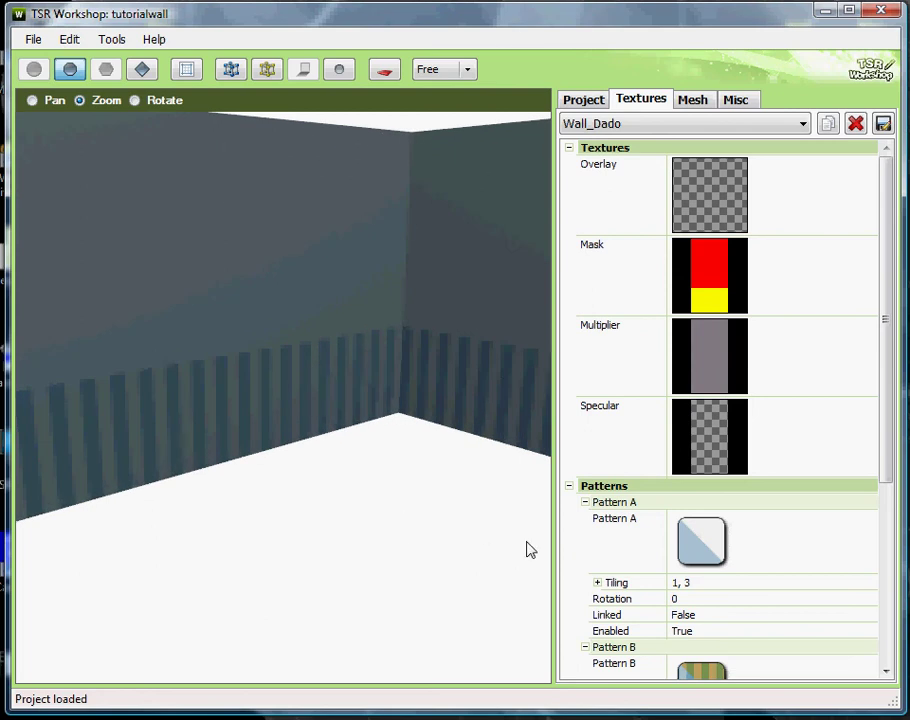
Replace the wall's Mask texture with the imported file mask.dds from the tutewalldv folder
click(859, 255)
click(860, 252)
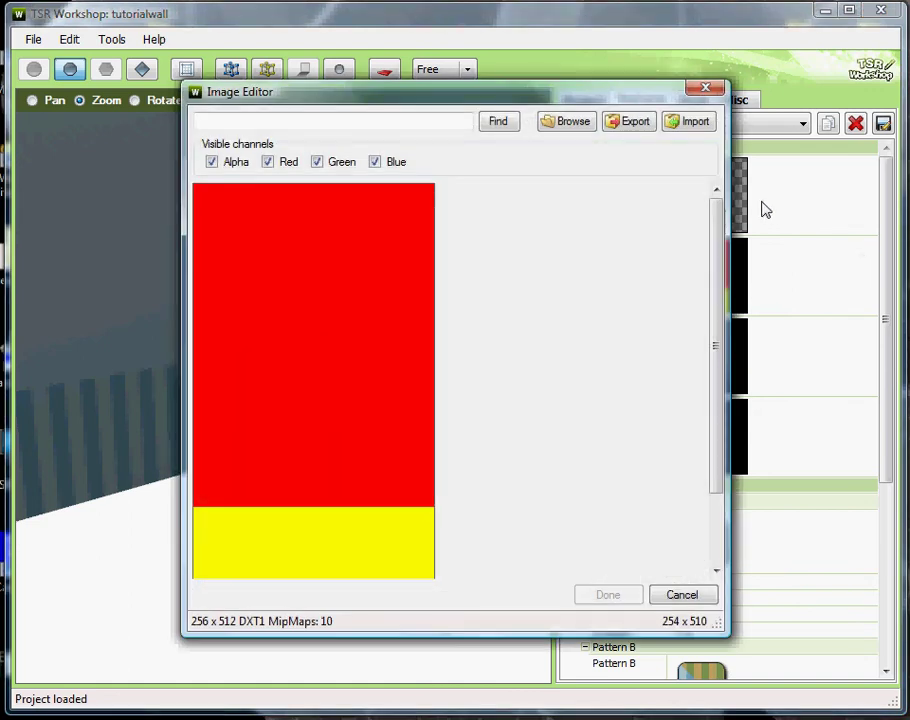
click(706, 89)
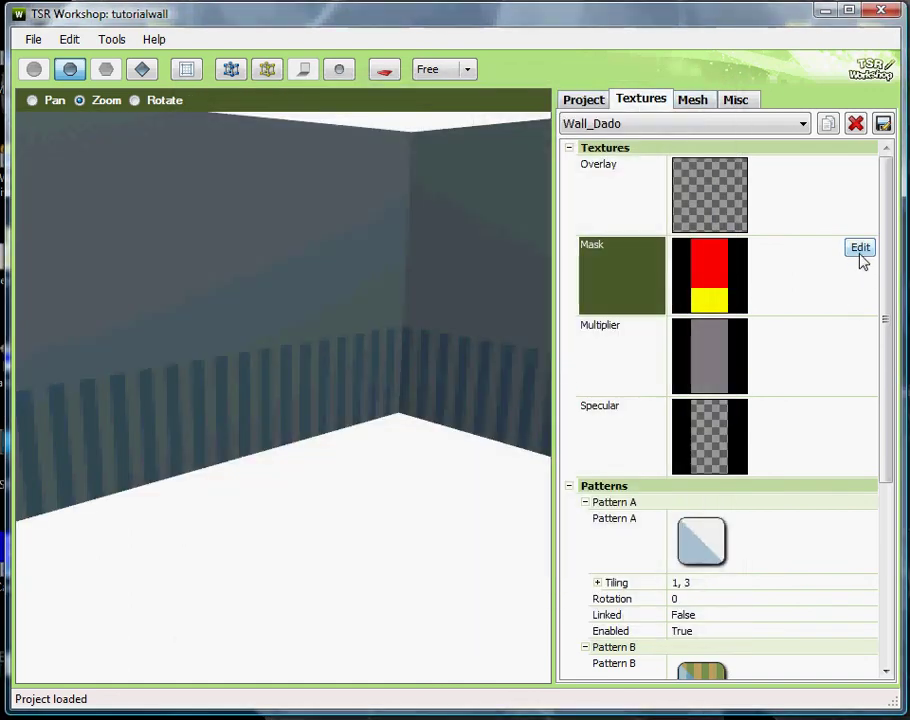
click(860, 250)
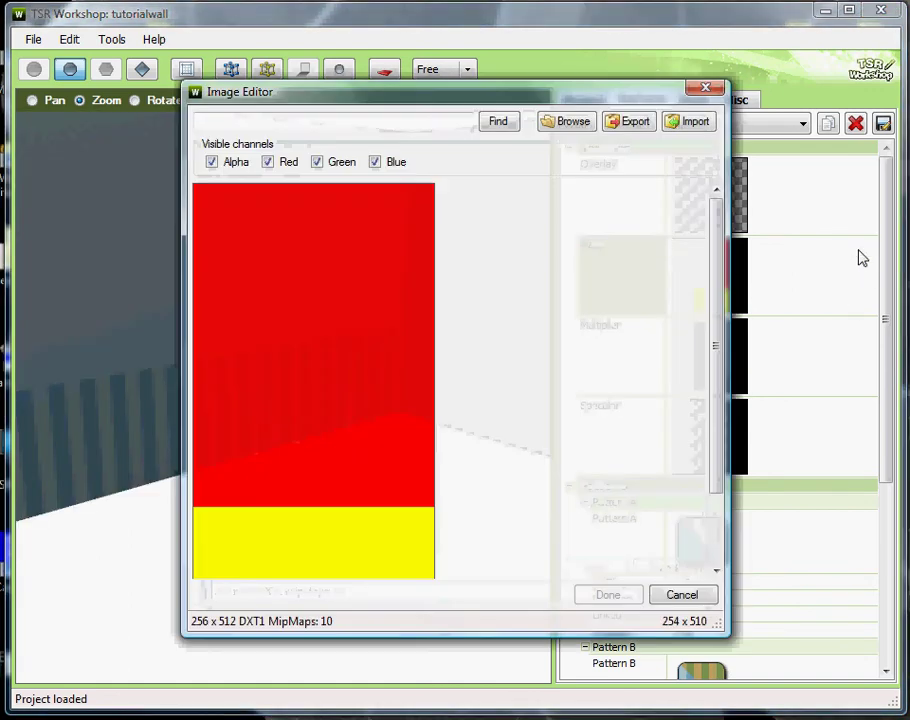
click(689, 123)
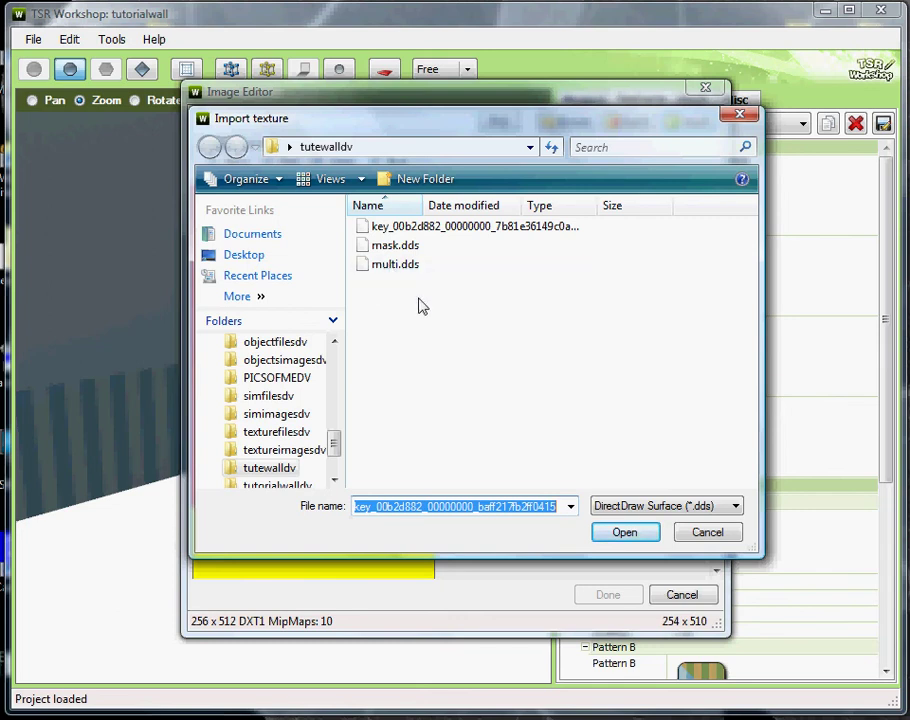
click(400, 248)
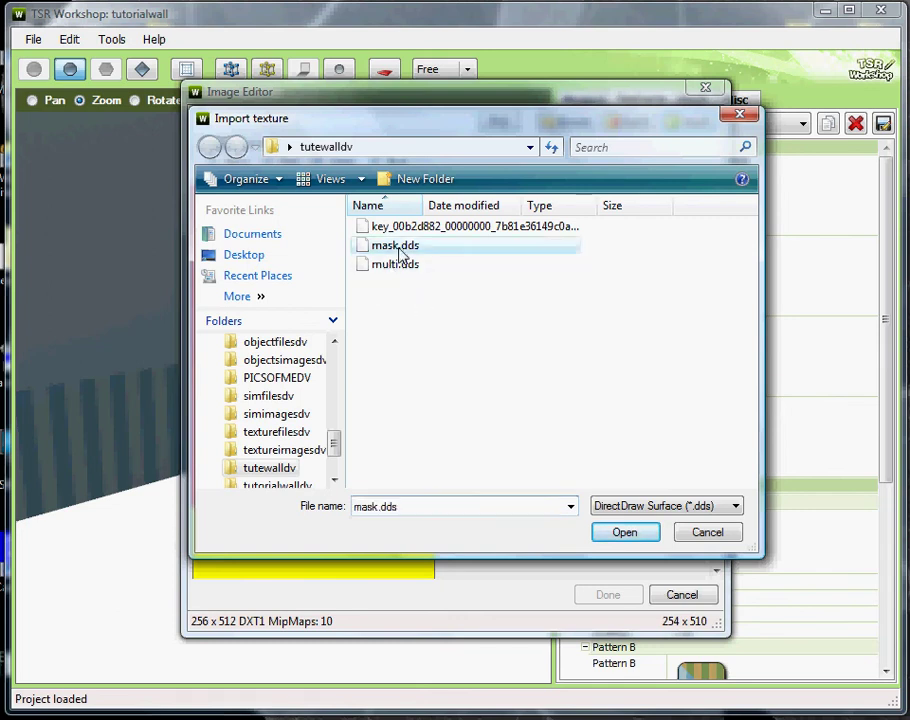
click(630, 533)
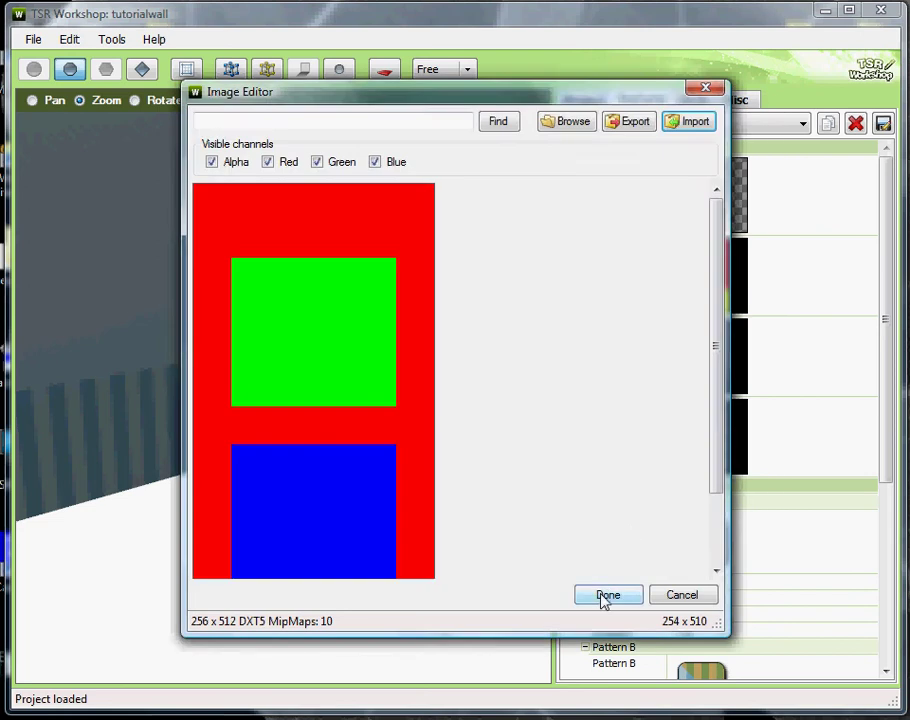
click(605, 596)
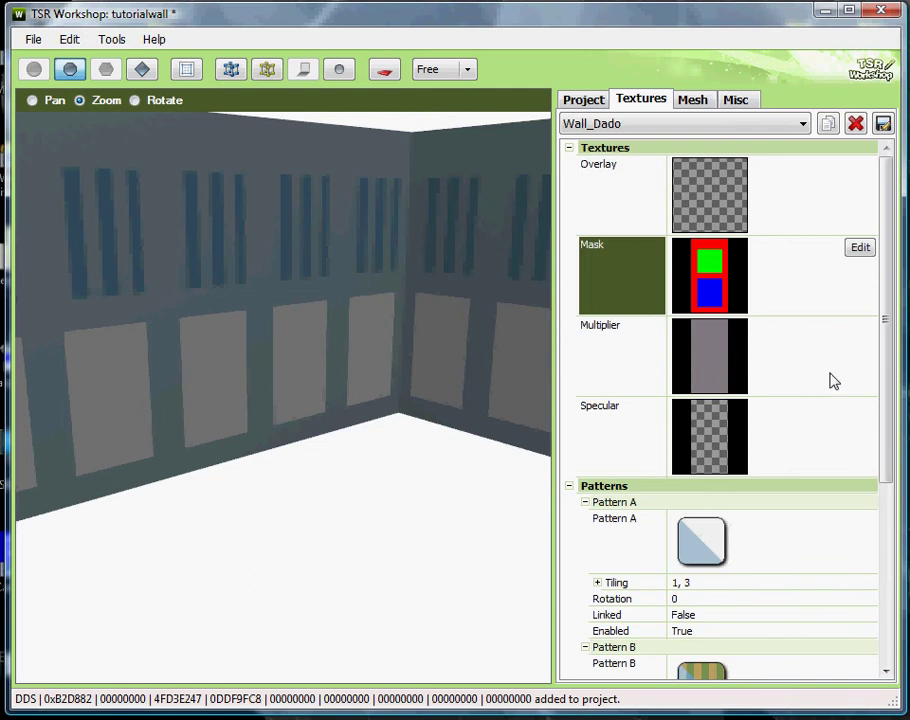
Replace the wall's Multiplier texture with the imported file multi.dds from the tutewalldv folder
double_click(863, 342)
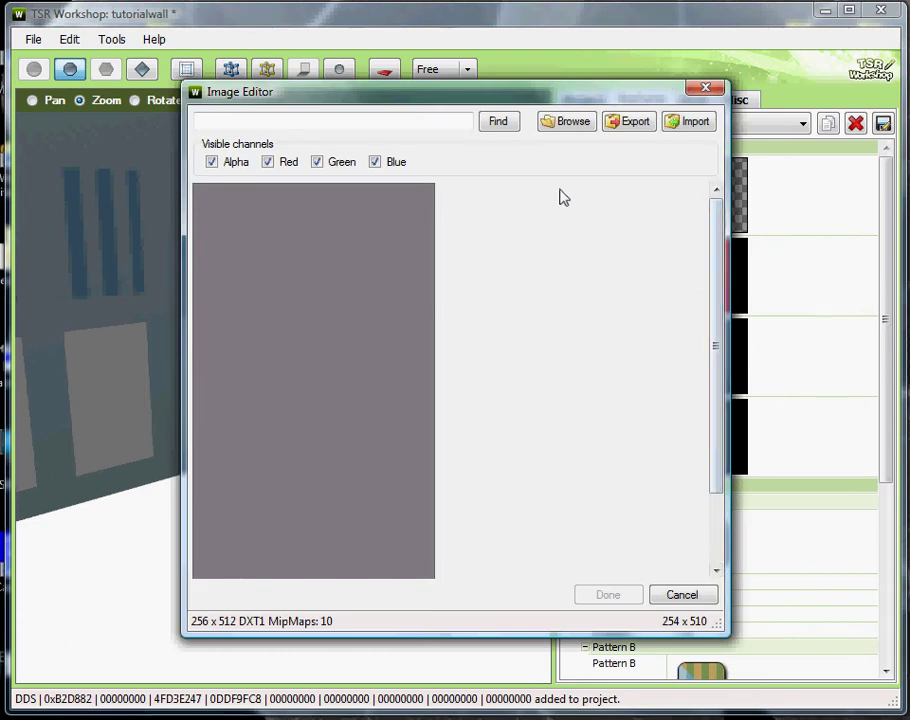
drag(715, 244, 715, 362)
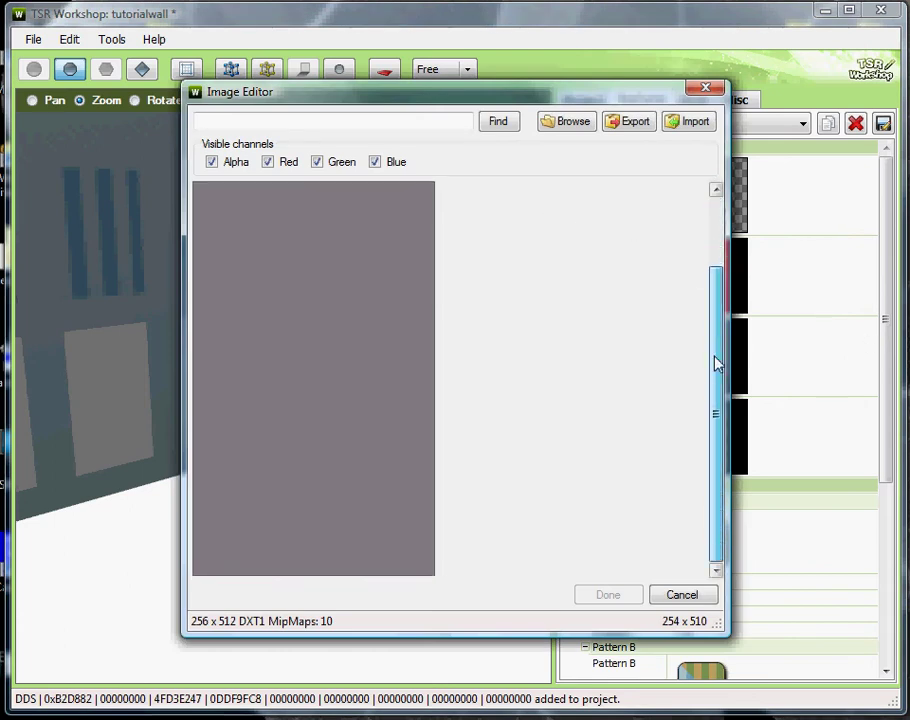
drag(715, 362, 715, 225)
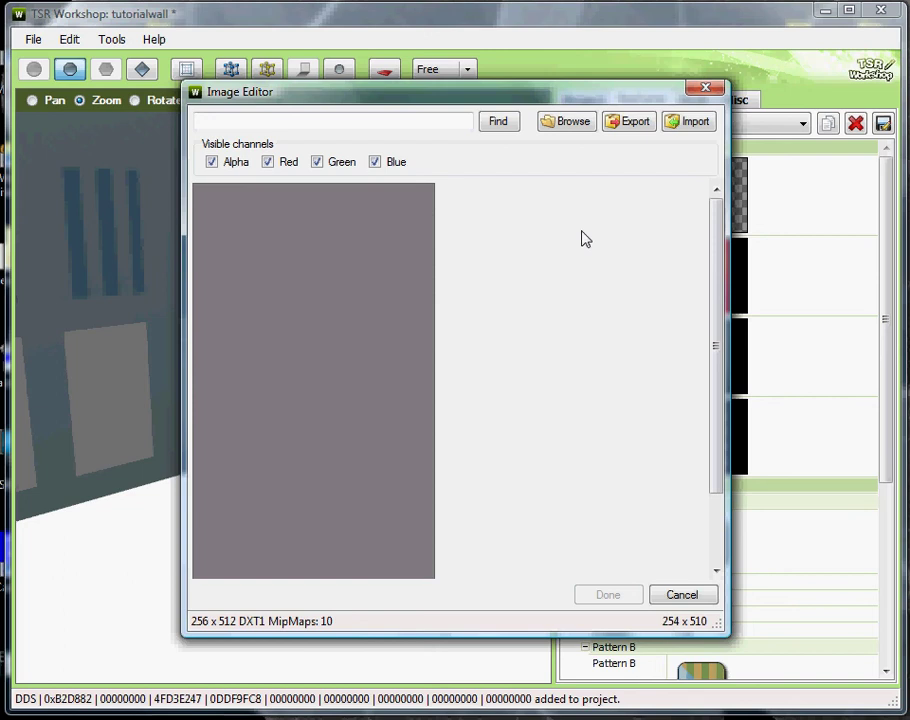
click(693, 122)
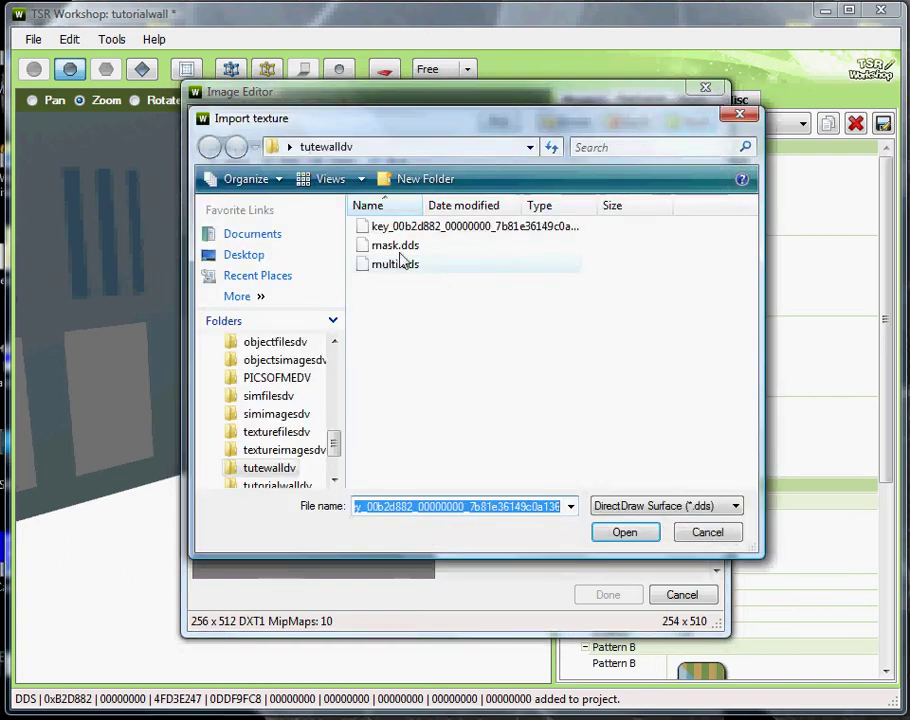
click(400, 266)
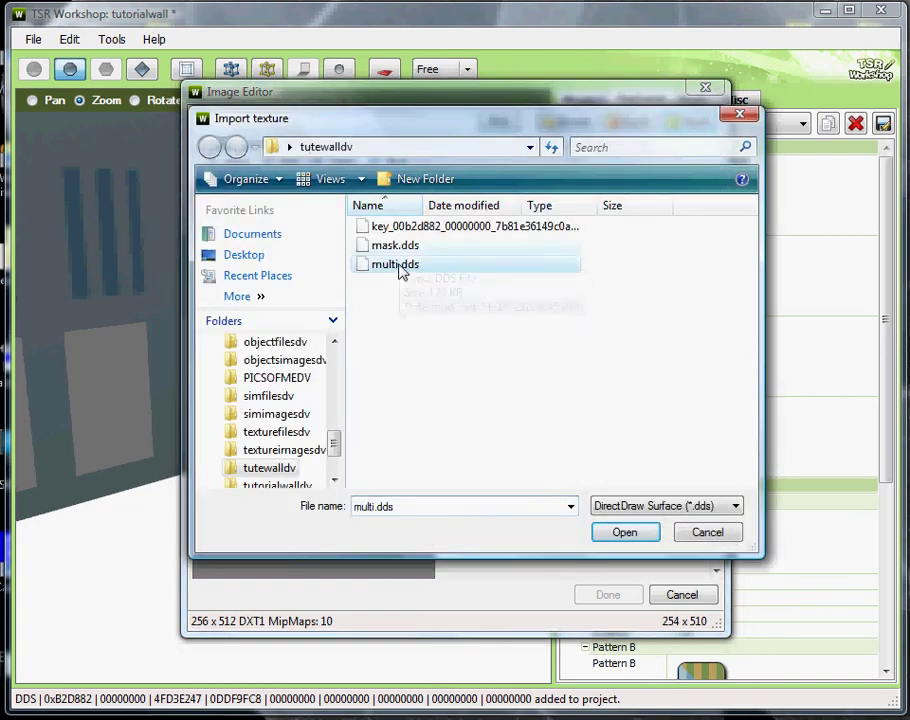
click(610, 532)
click(607, 595)
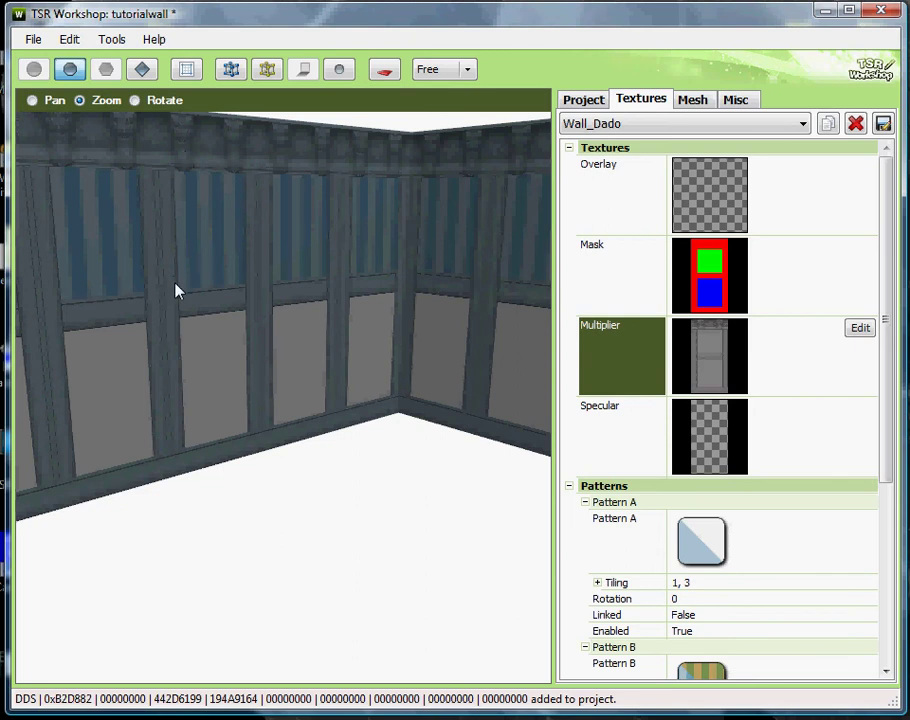
Change Pattern A's solid color to the near-white 248, 250, 252
drag(886, 248, 888, 429)
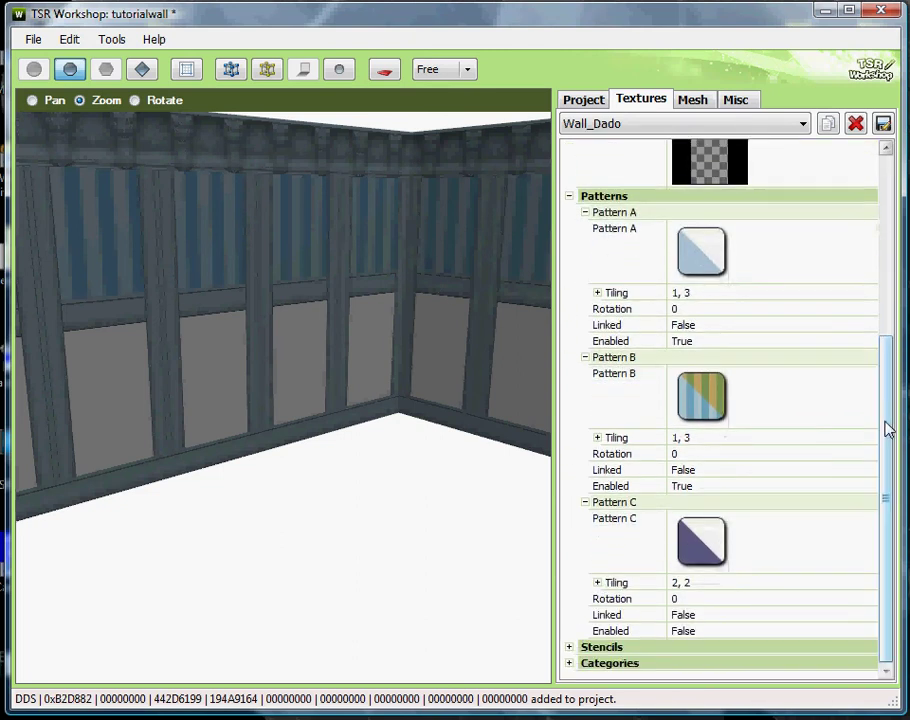
click(861, 245)
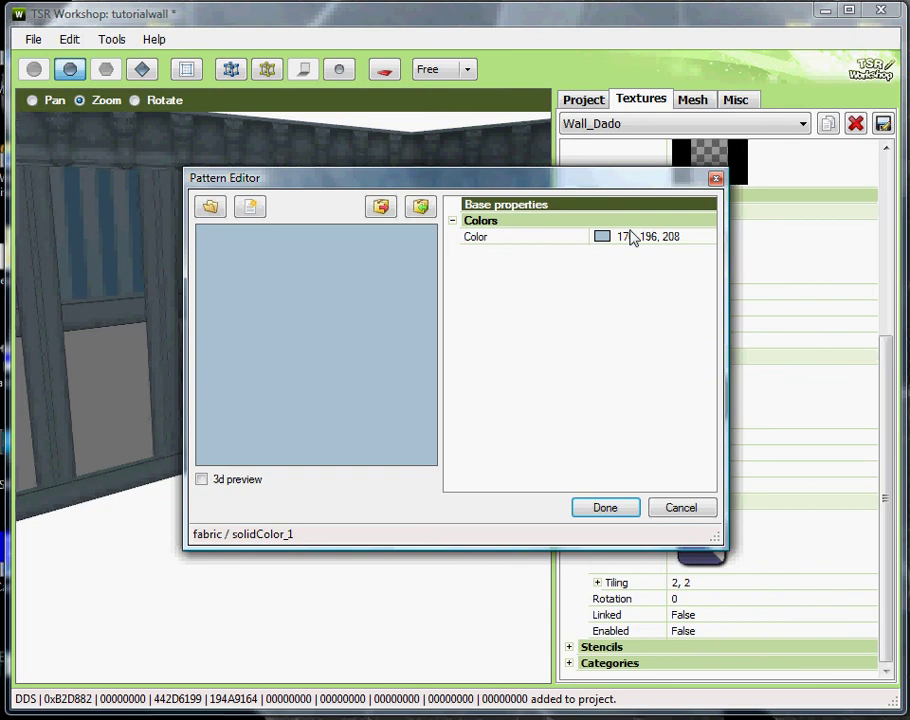
click(707, 237)
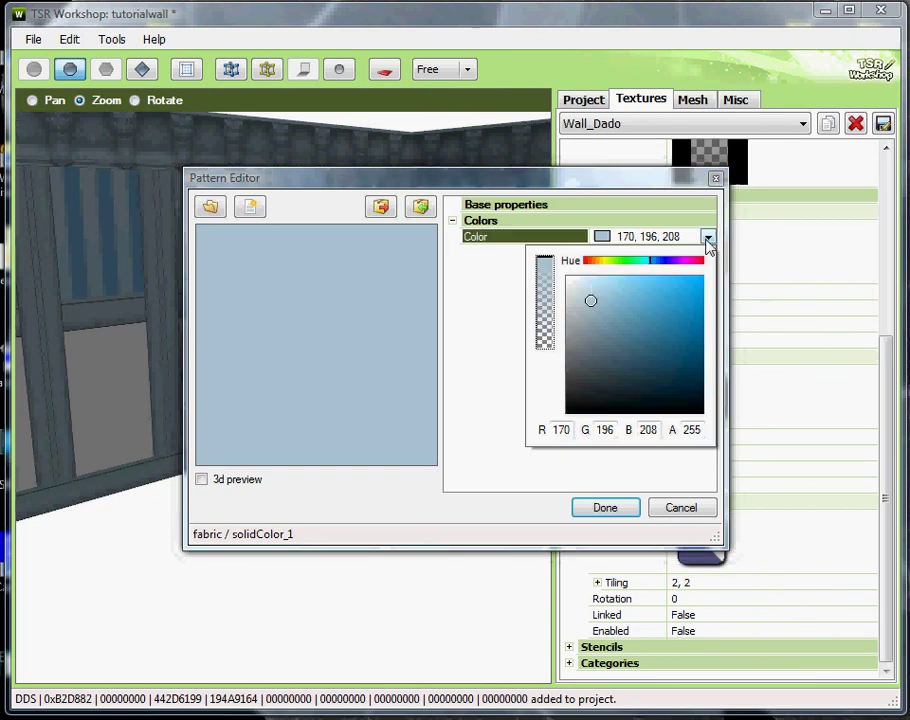
click(571, 288)
click(501, 309)
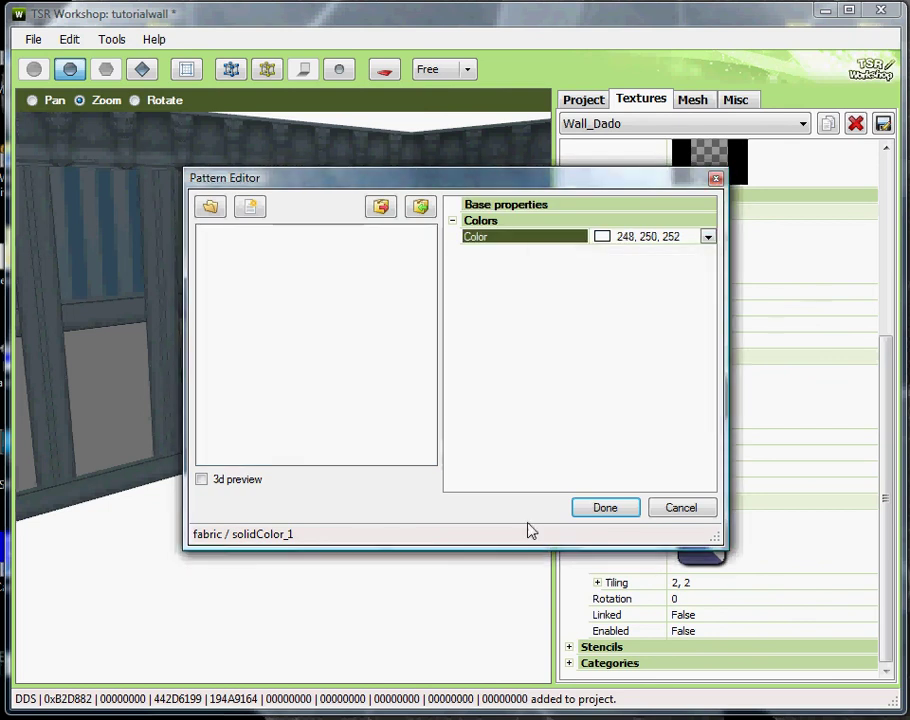
click(603, 508)
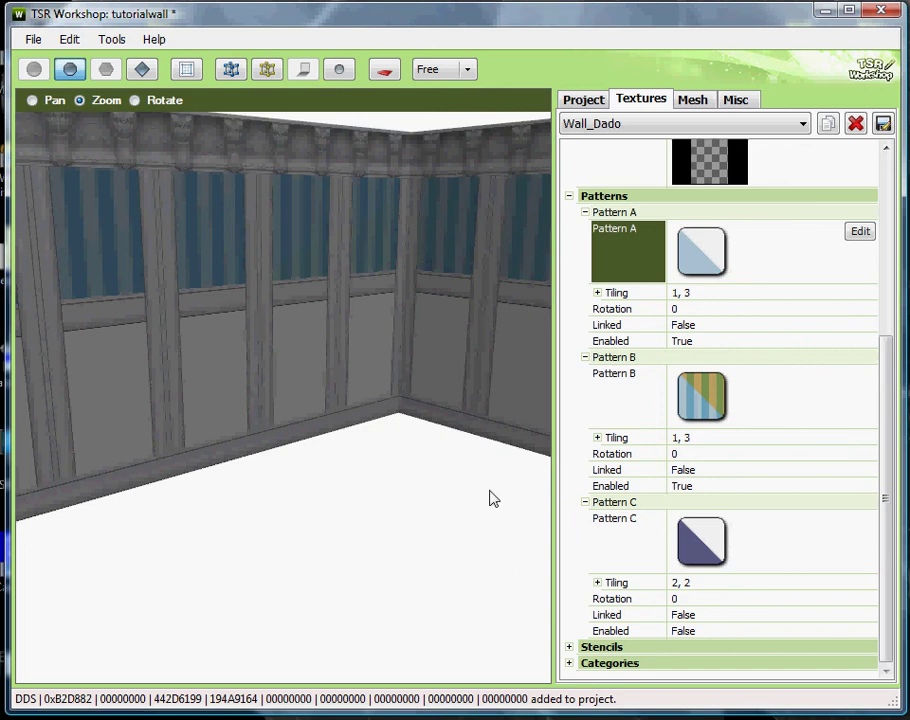
Replace Pattern B's striped fabric with the floralAntique01_4 pattern from the Theme category
click(865, 392)
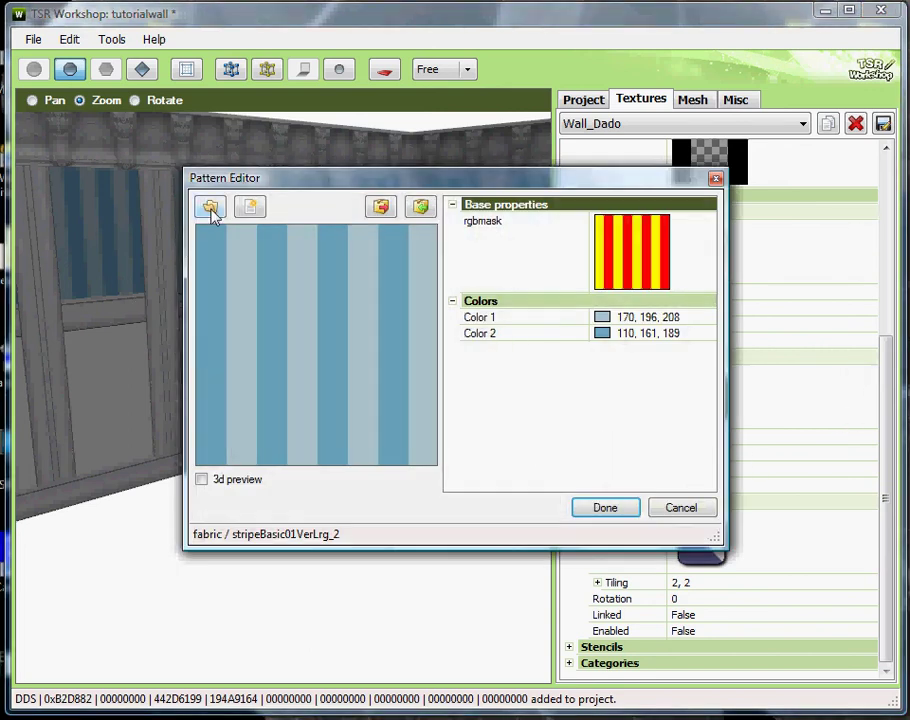
click(211, 212)
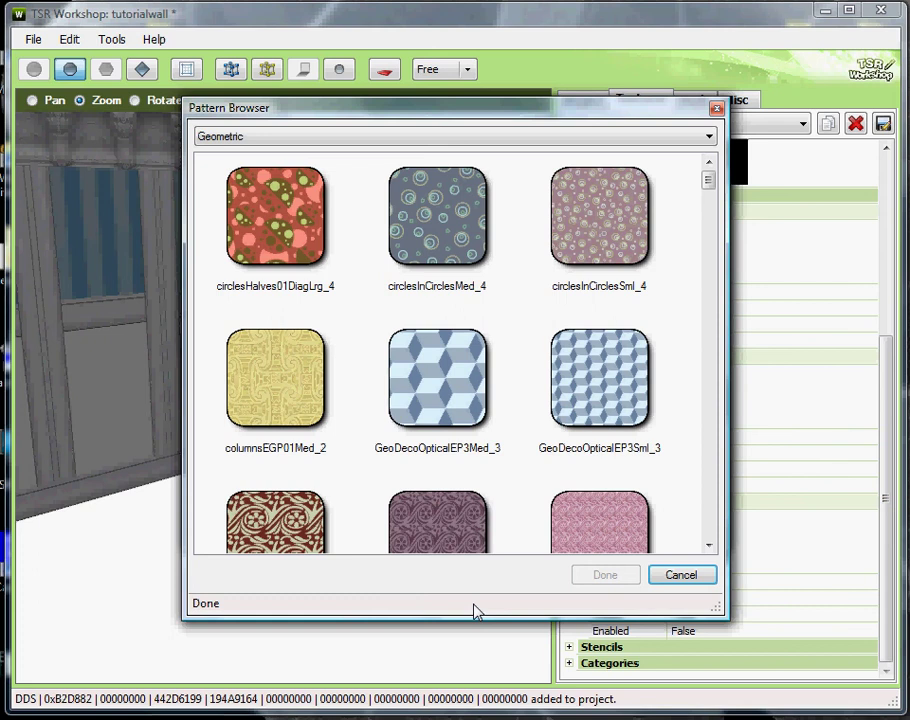
click(704, 145)
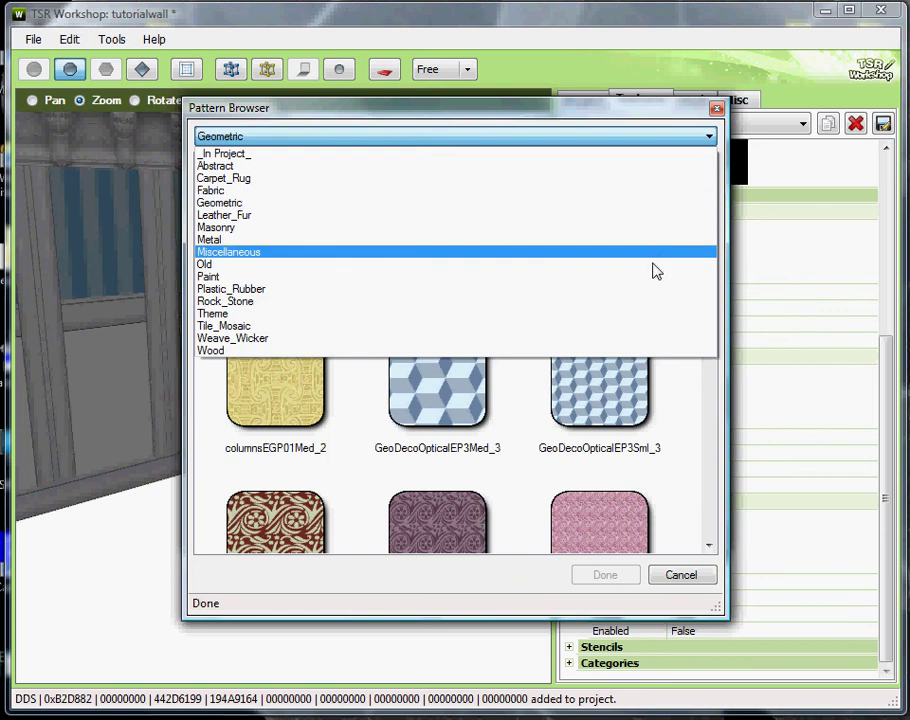
click(646, 316)
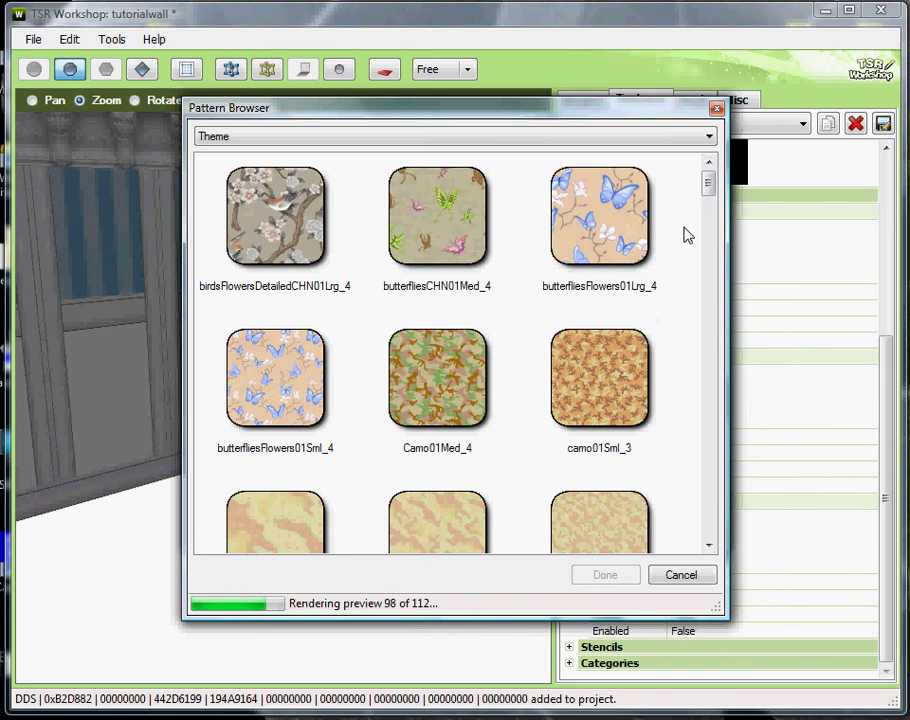
drag(708, 200, 708, 340)
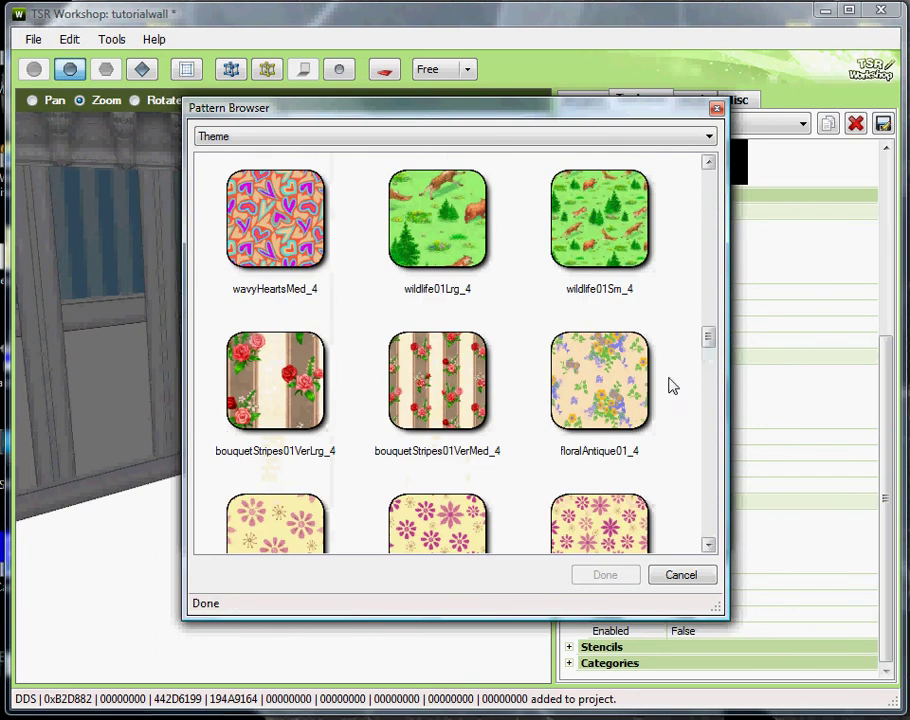
click(601, 418)
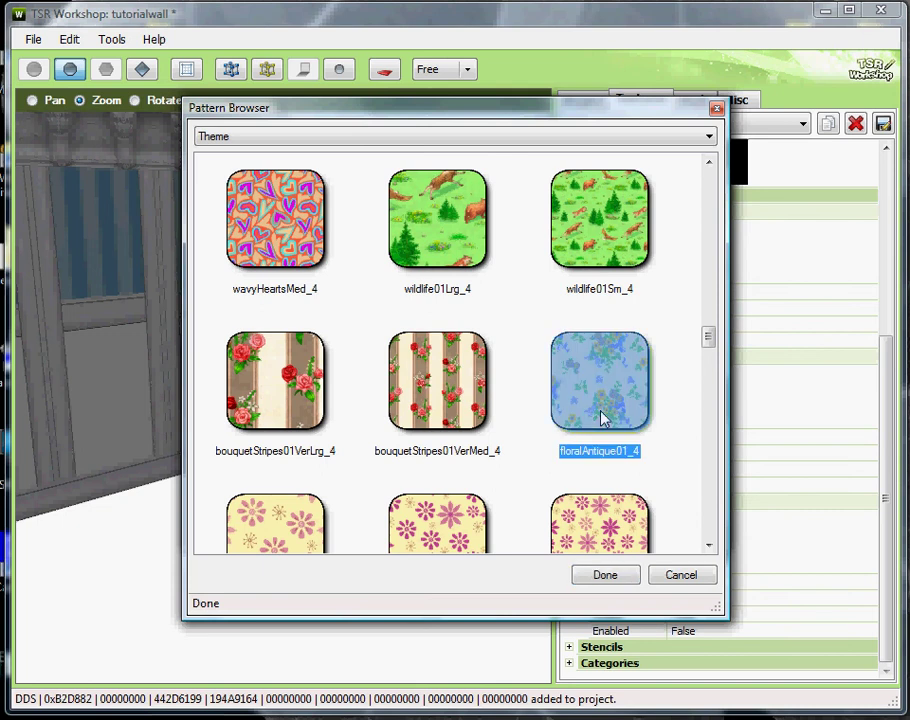
click(604, 576)
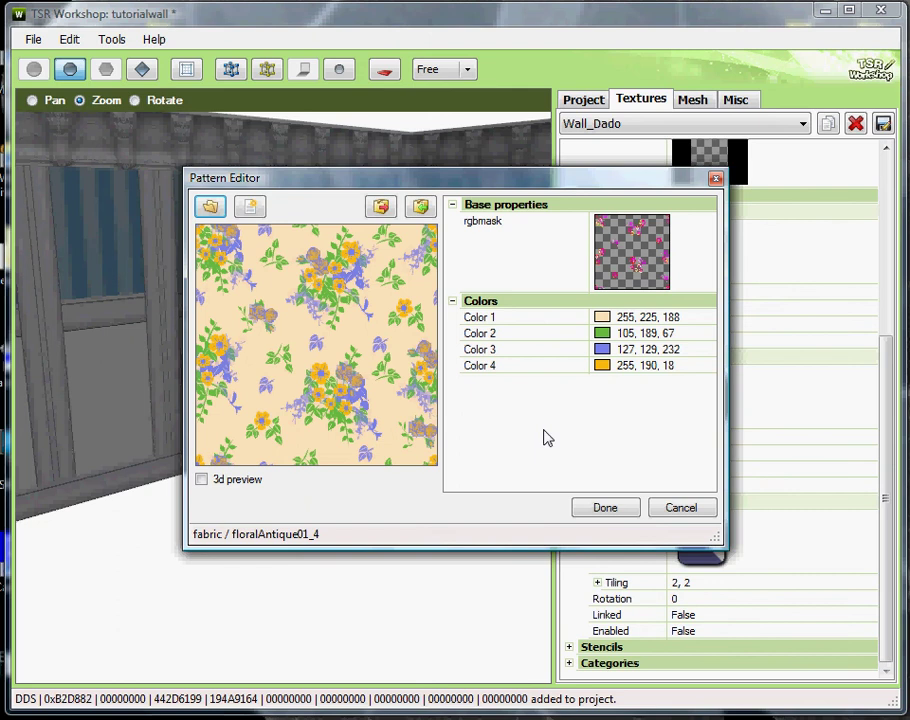
Recolor the floral pattern's Color 1 to off-white 241, 237, 233 and Color 2 to dark green 48, 107, 20
click(707, 318)
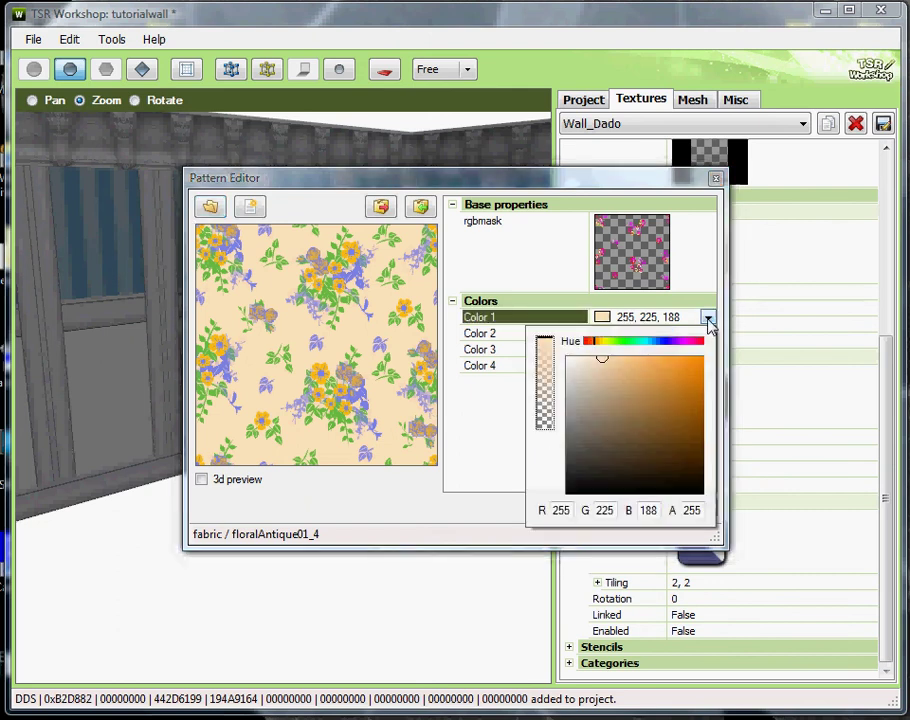
click(570, 366)
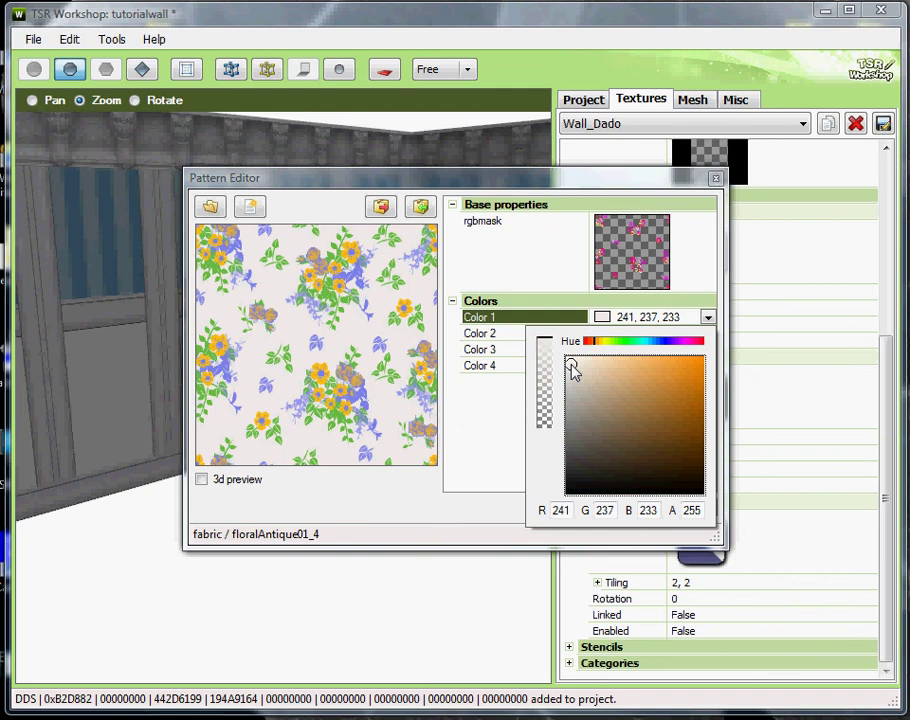
click(494, 401)
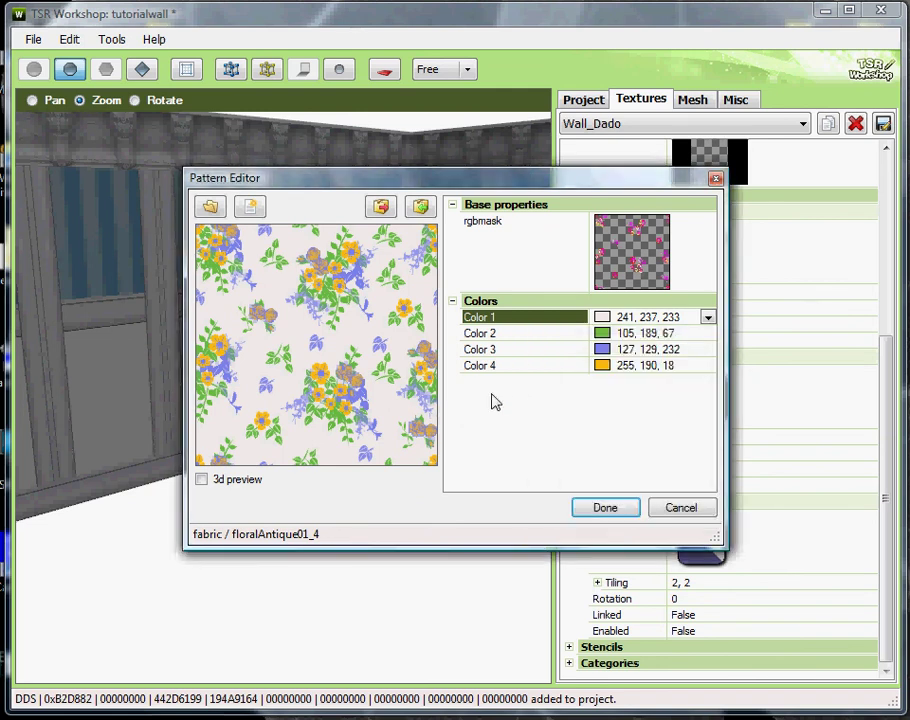
click(708, 334)
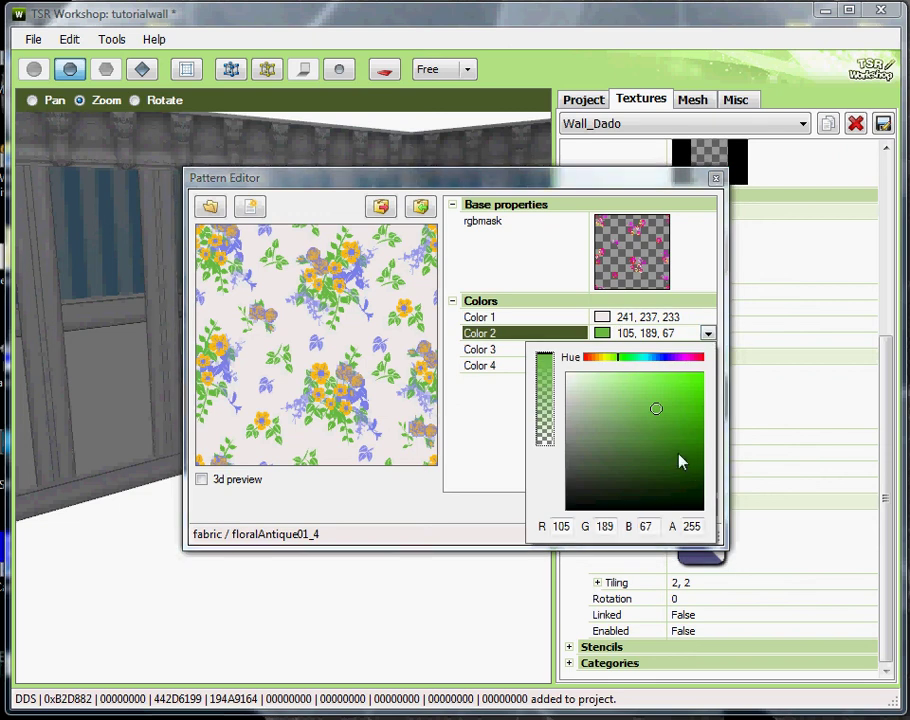
click(678, 454)
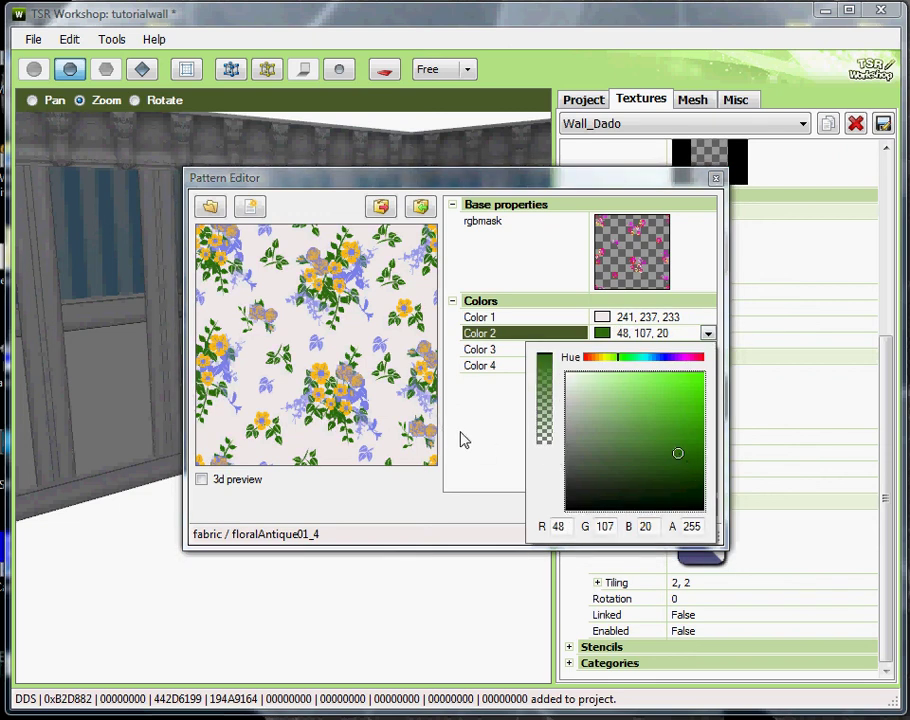
click(478, 430)
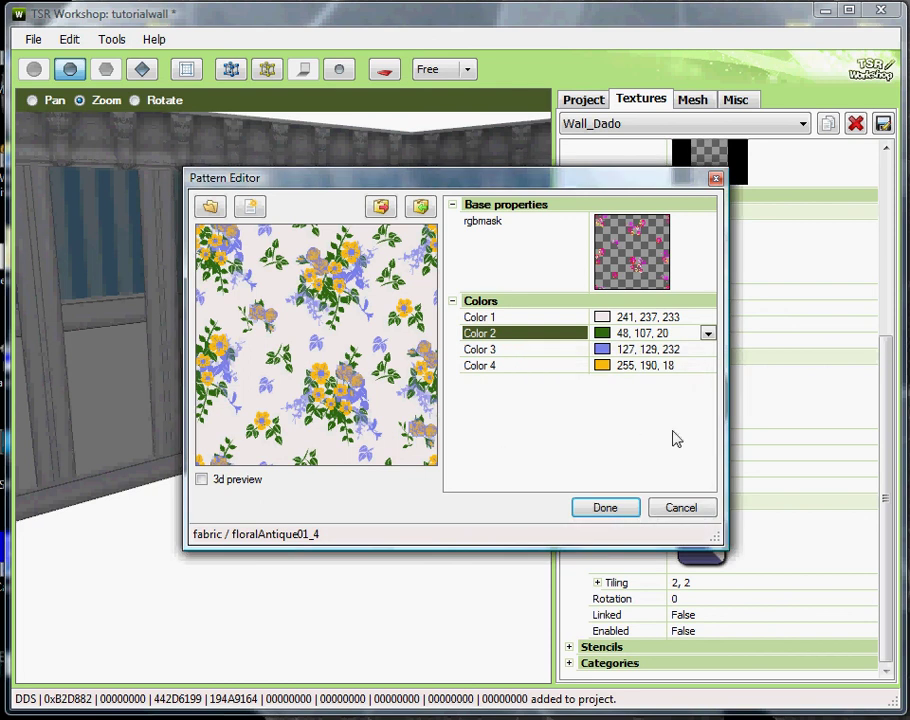
Set the floral pattern's Color 3 to pink 232, 128, 173 and Color 4 to crimson 162, 16, 59, and apply the pattern
click(708, 349)
click(708, 349)
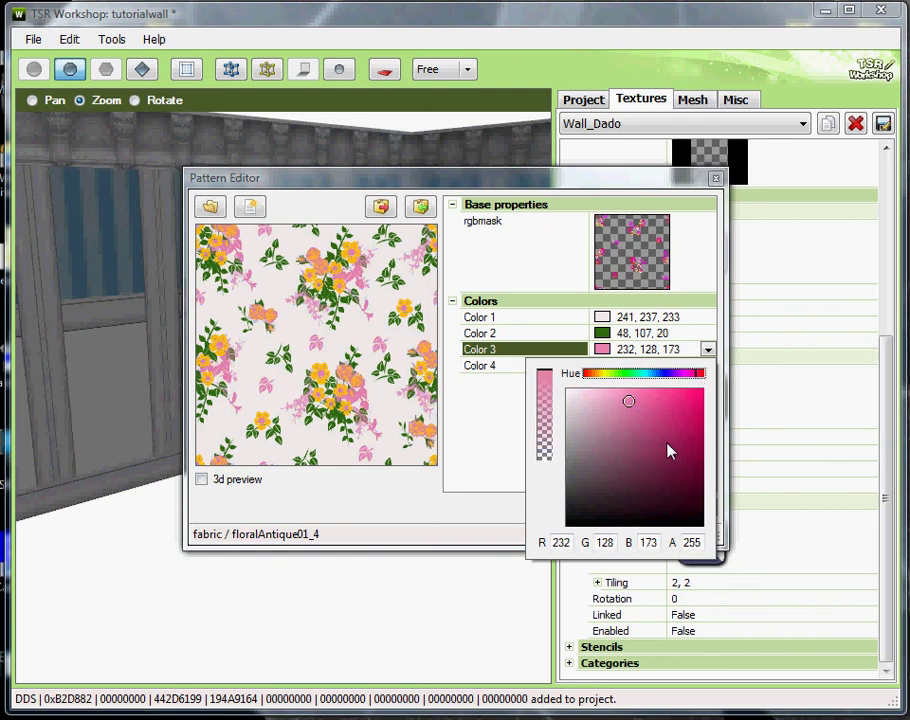
click(507, 420)
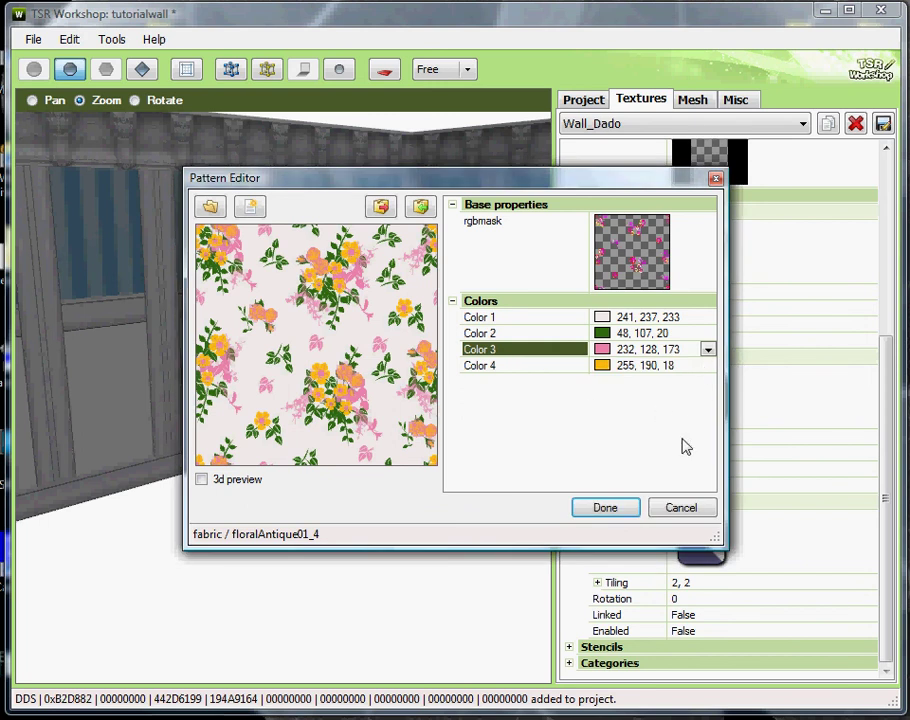
click(707, 366)
click(707, 366)
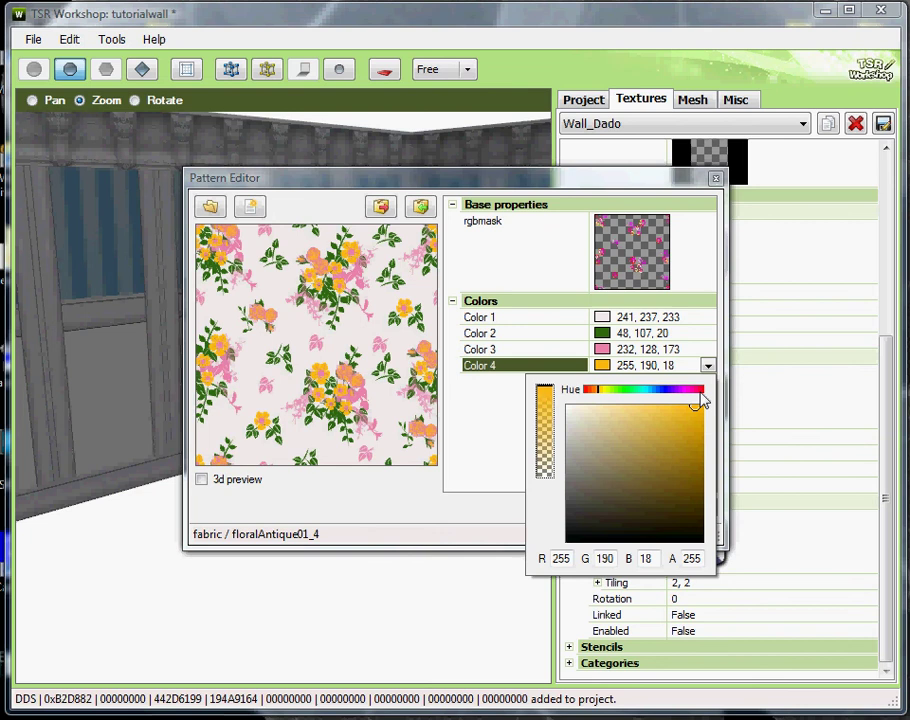
click(697, 390)
click(691, 456)
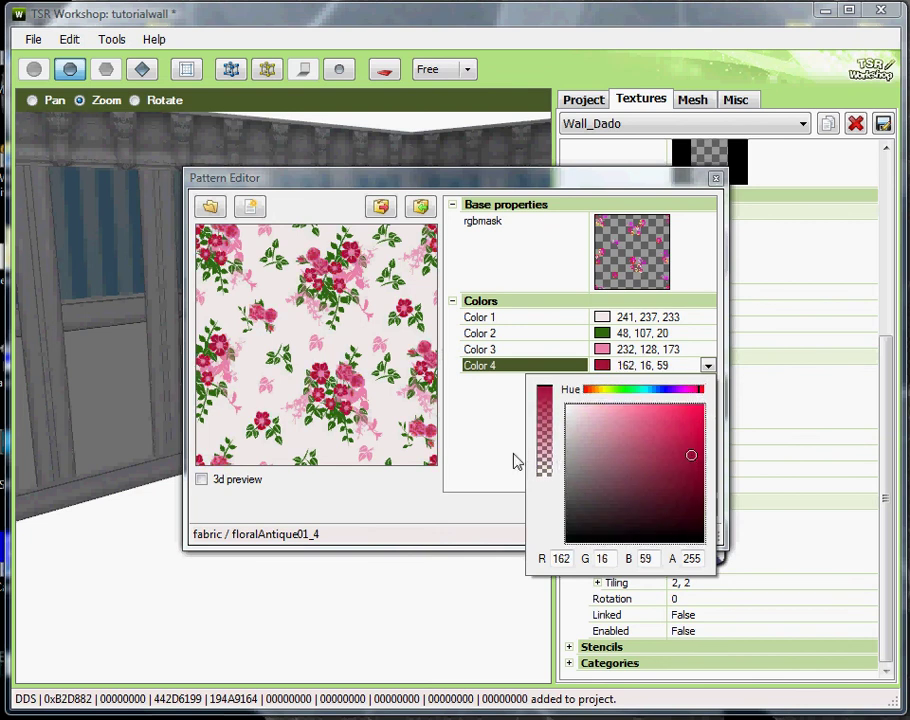
click(514, 460)
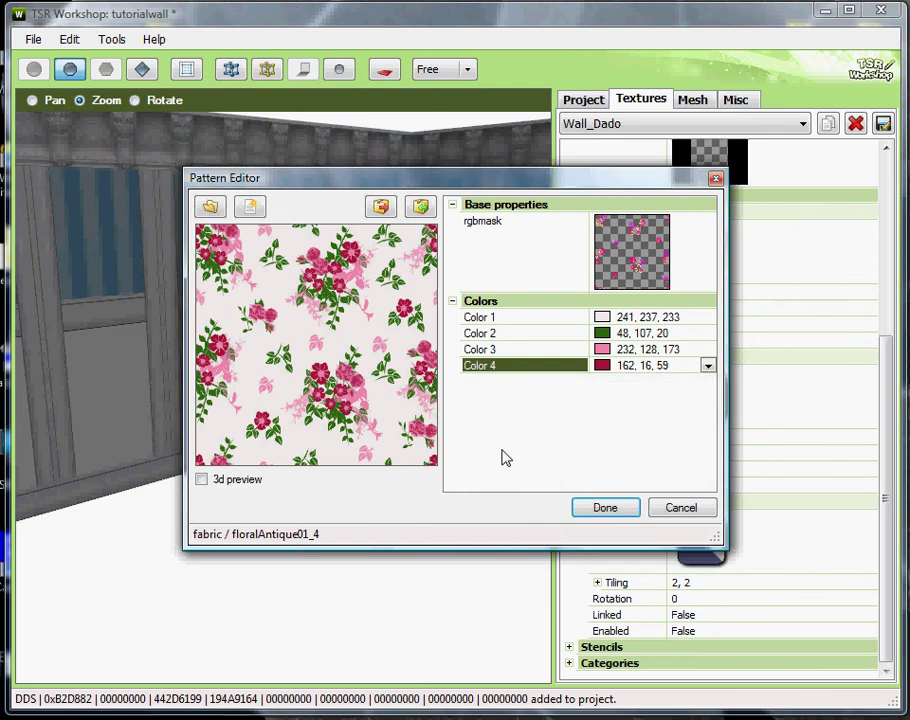
click(586, 512)
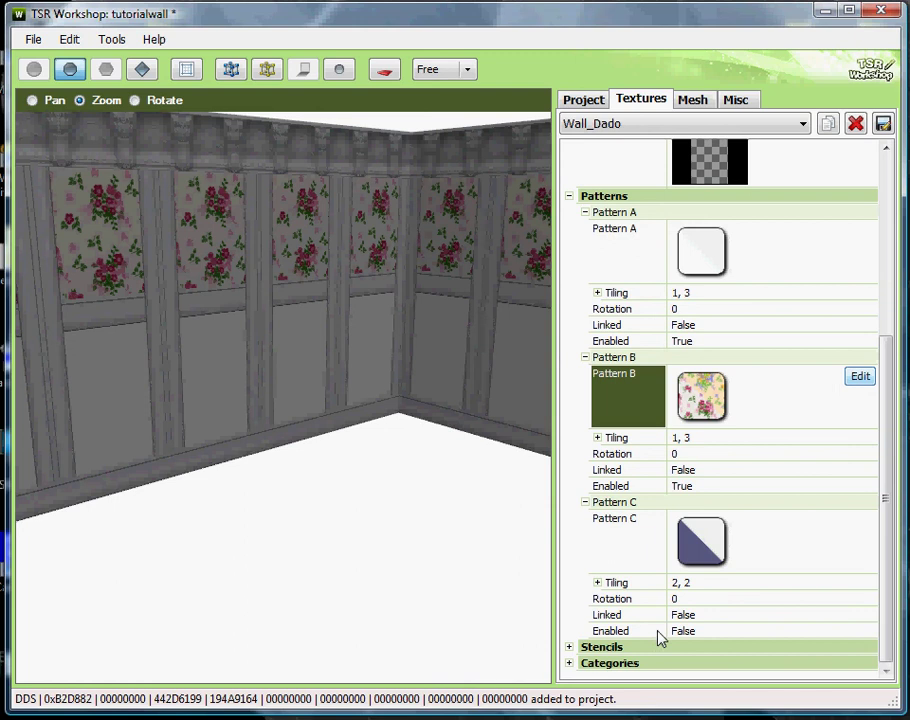
Enable Pattern C on the wall by setting its Enabled property to True
click(724, 631)
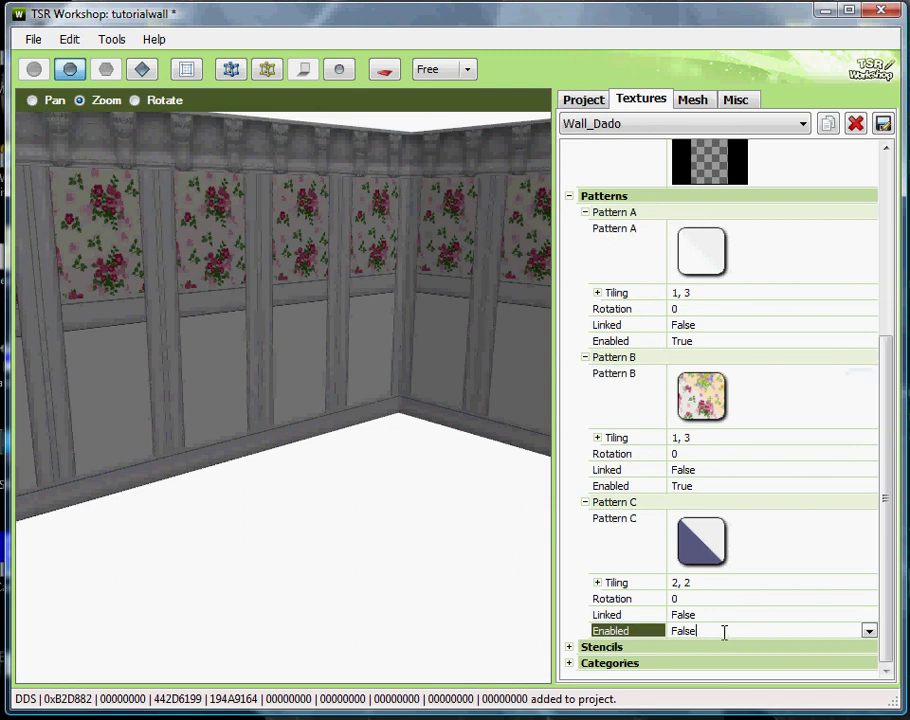
click(869, 631)
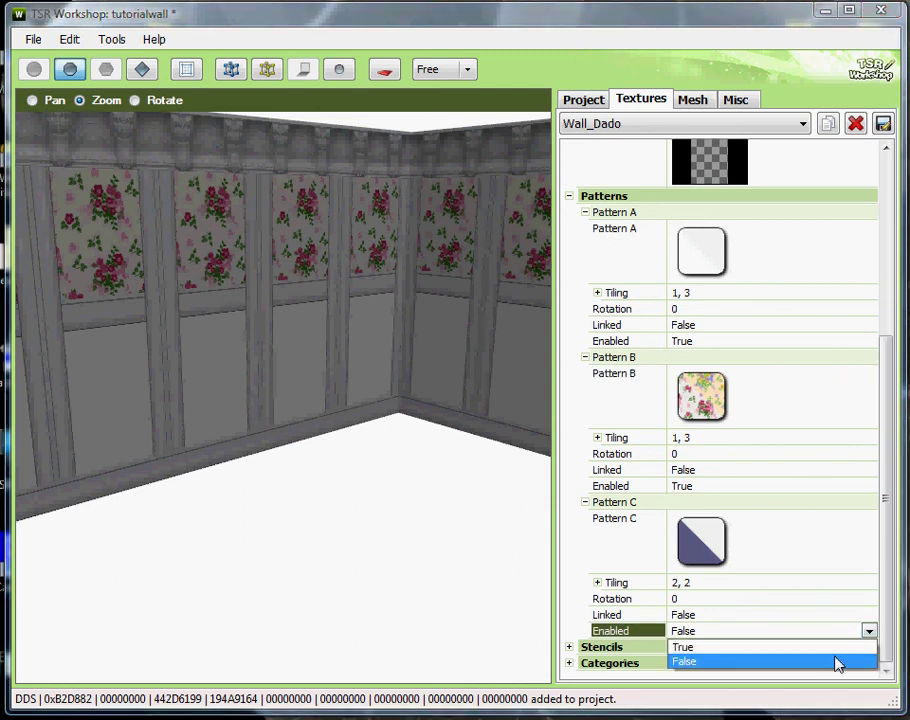
click(833, 648)
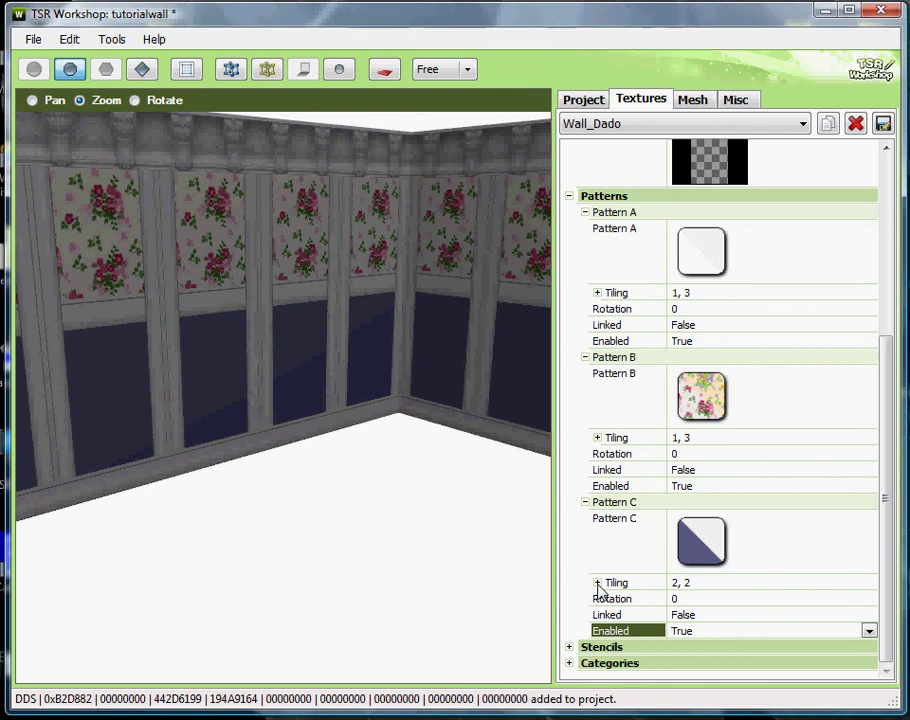
Set Pattern C's tiling to X 1 and Y 3
click(597, 583)
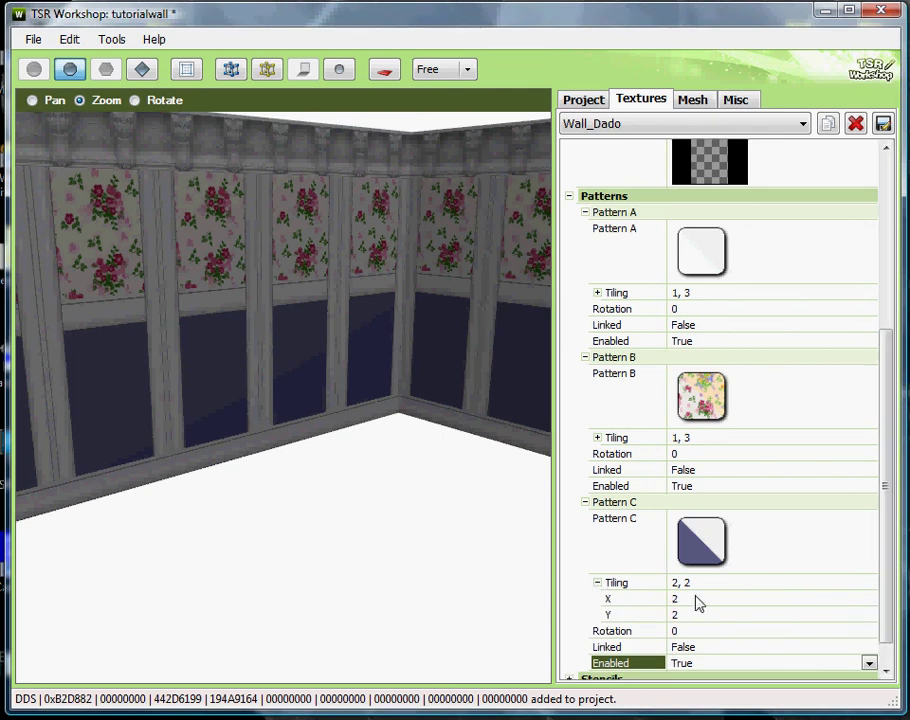
click(657, 594)
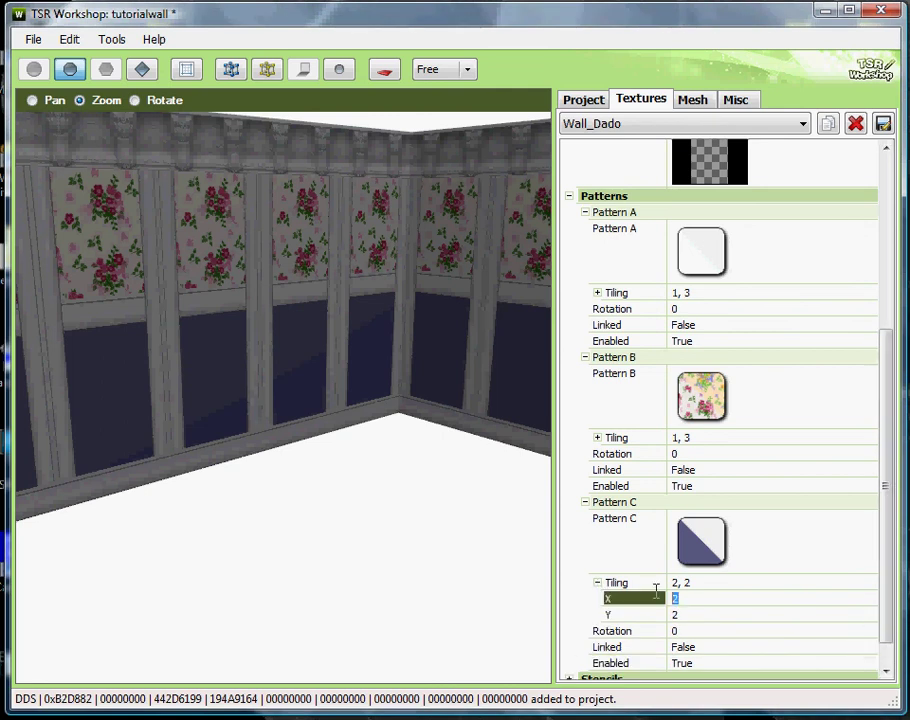
text(1)
click(663, 615)
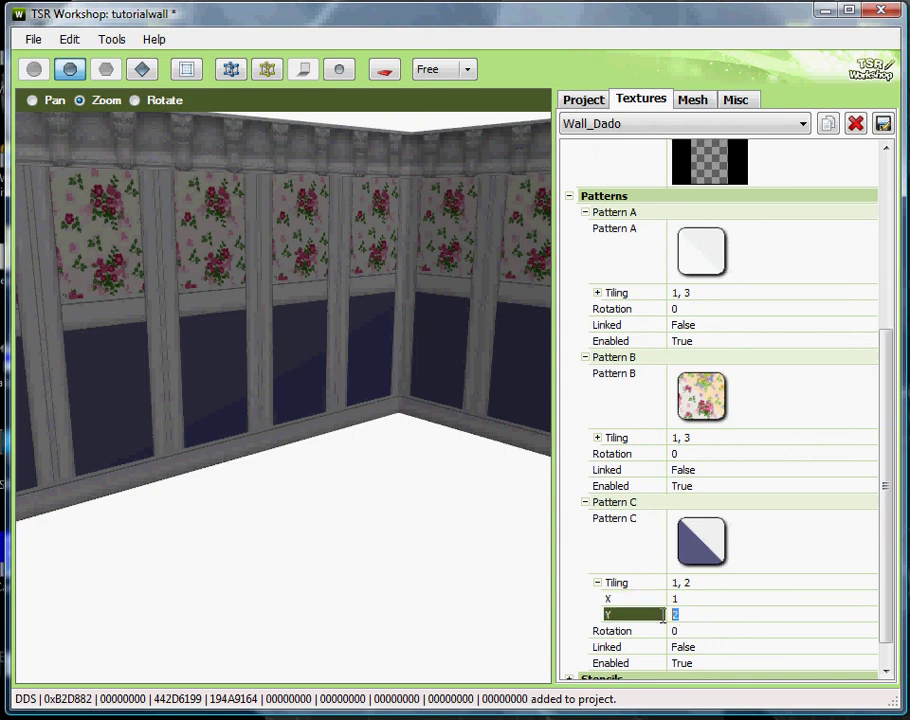
text(3)
click(600, 588)
click(598, 586)
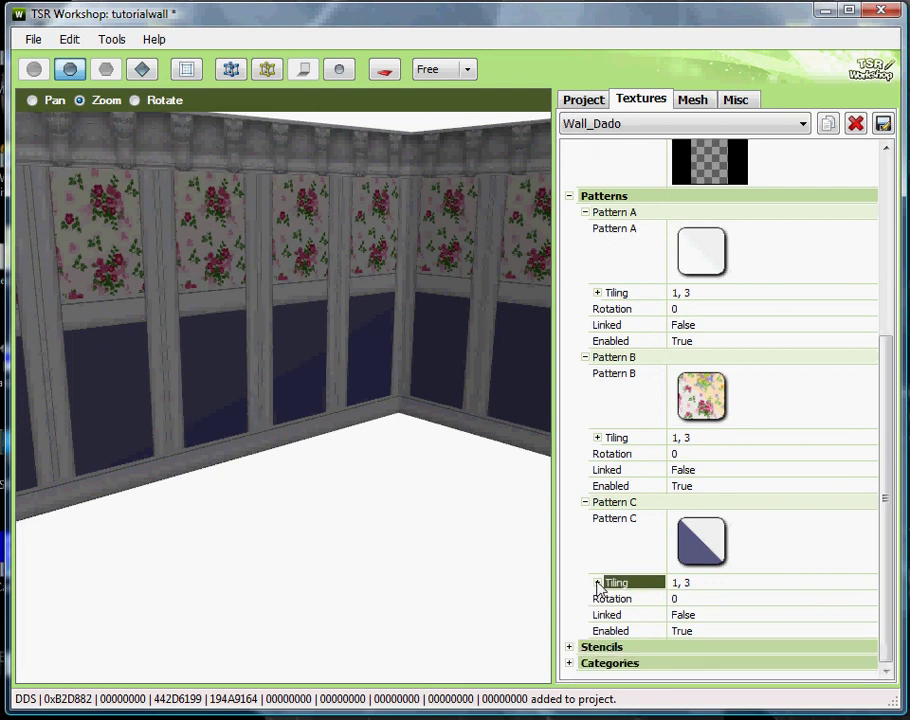
Recolor Pattern C's solid color to muted plum 133, 67, 96 and apply it to the wall
click(870, 530)
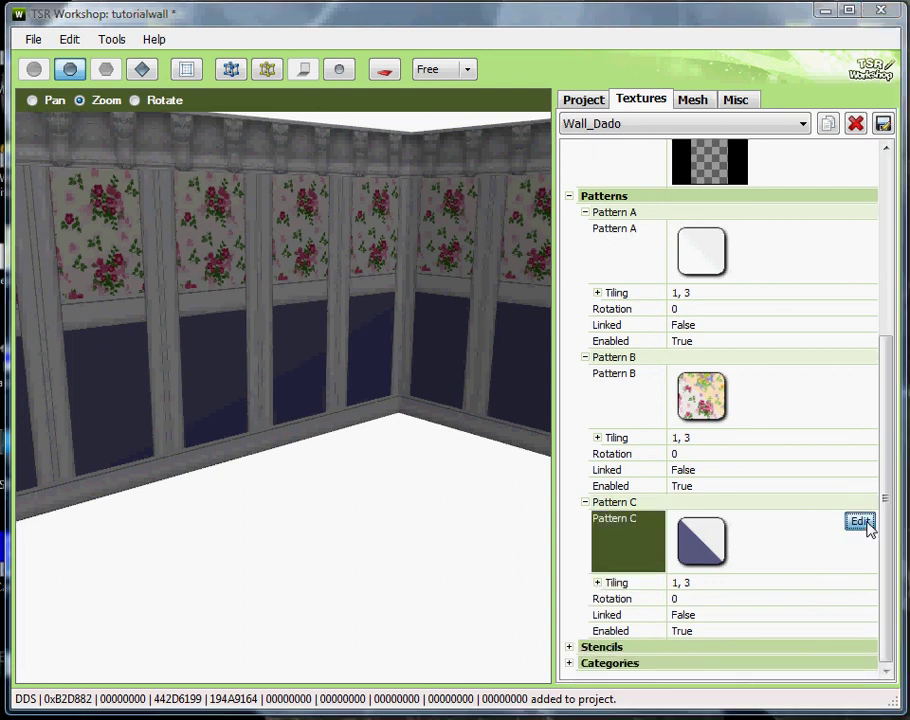
click(859, 524)
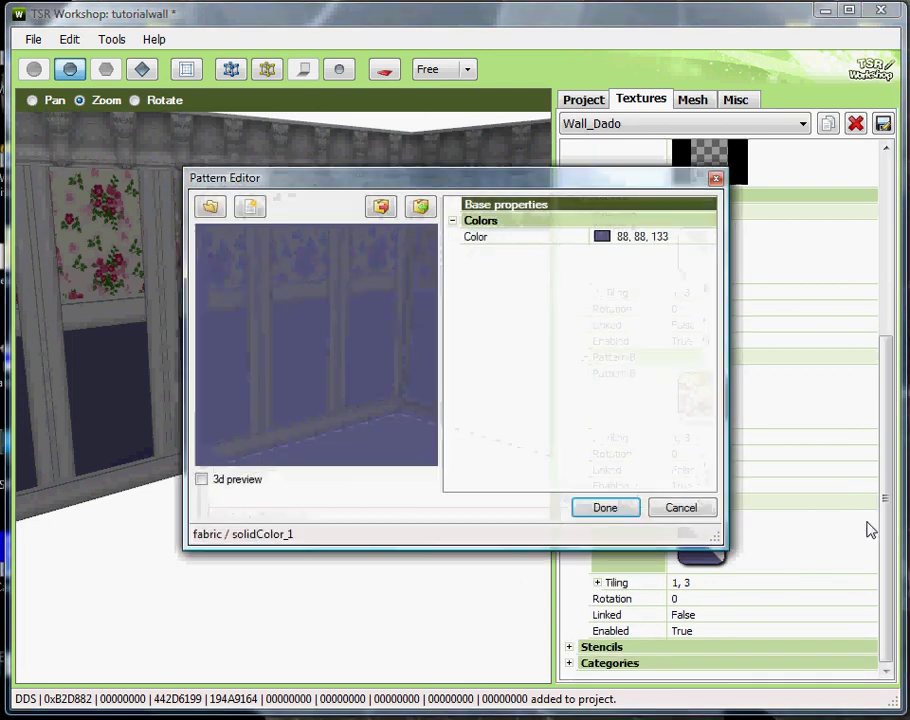
click(211, 212)
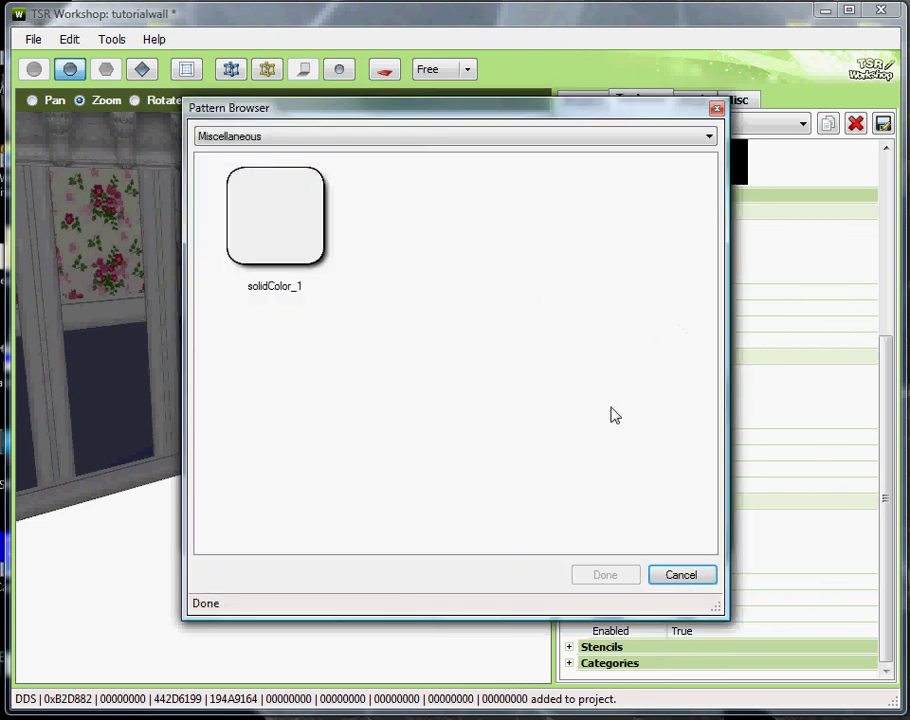
key(Escape)
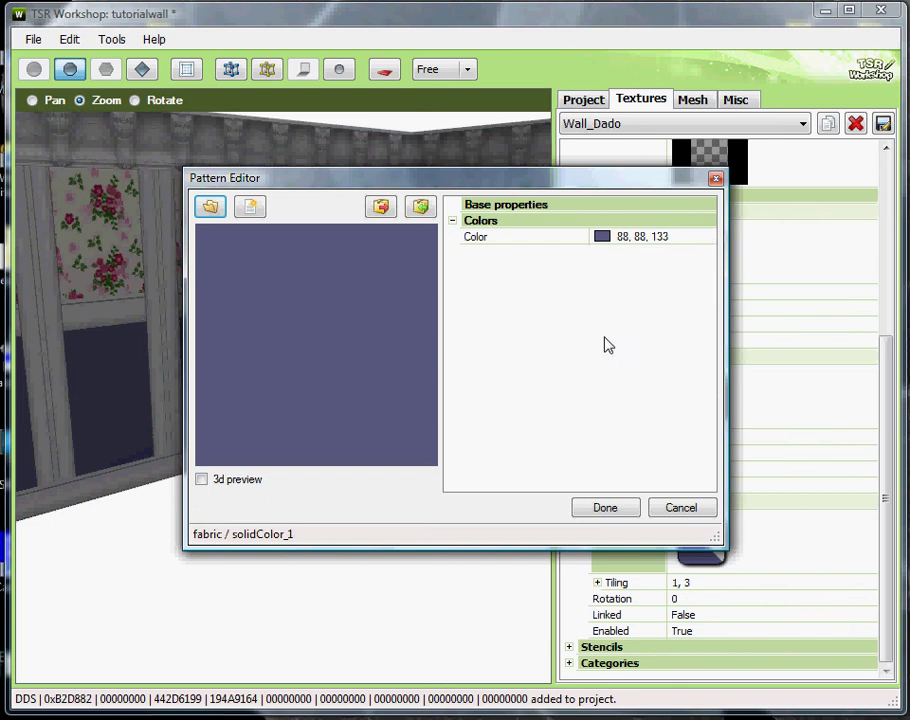
click(708, 237)
click(708, 237)
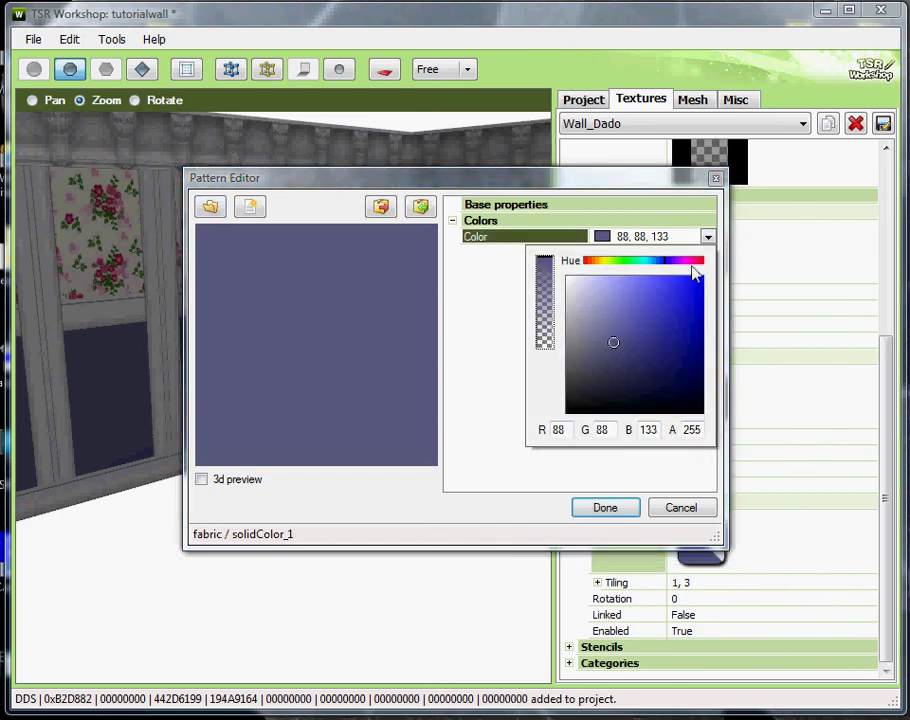
click(697, 262)
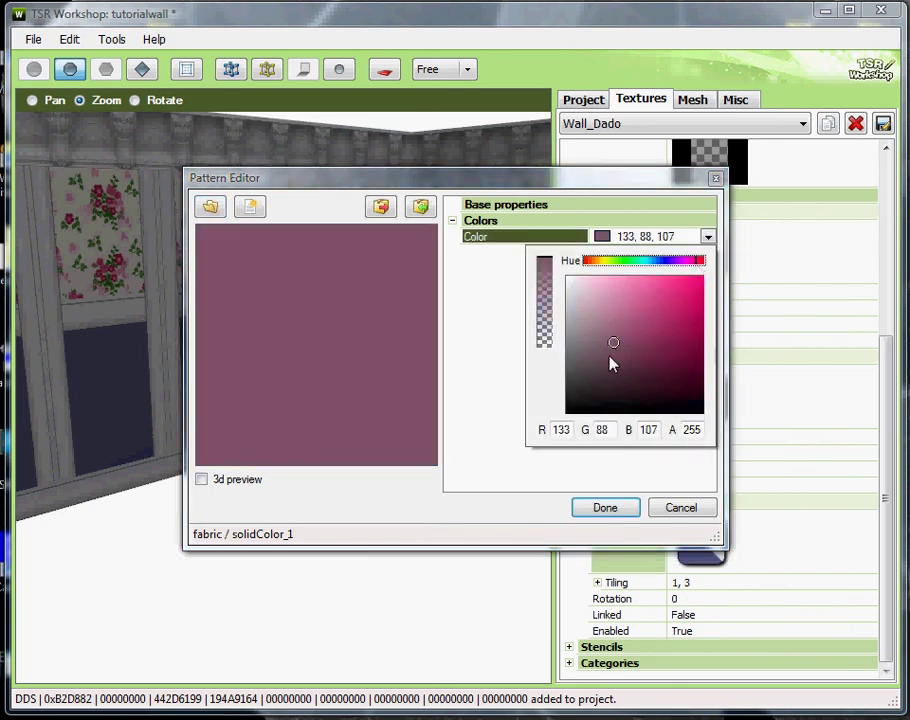
click(637, 368)
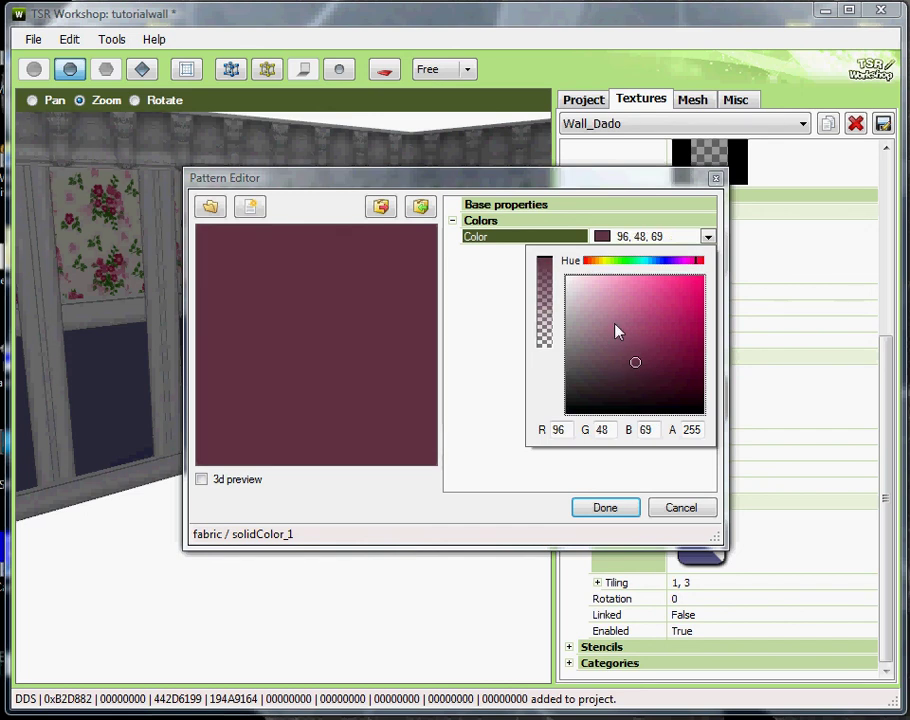
click(615, 326)
click(641, 340)
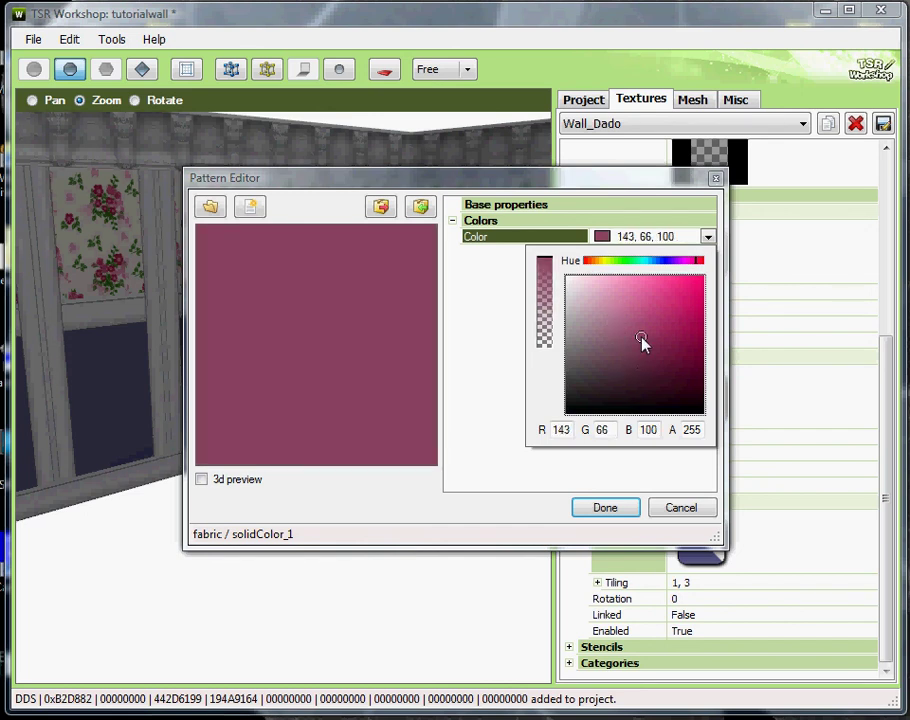
click(647, 355)
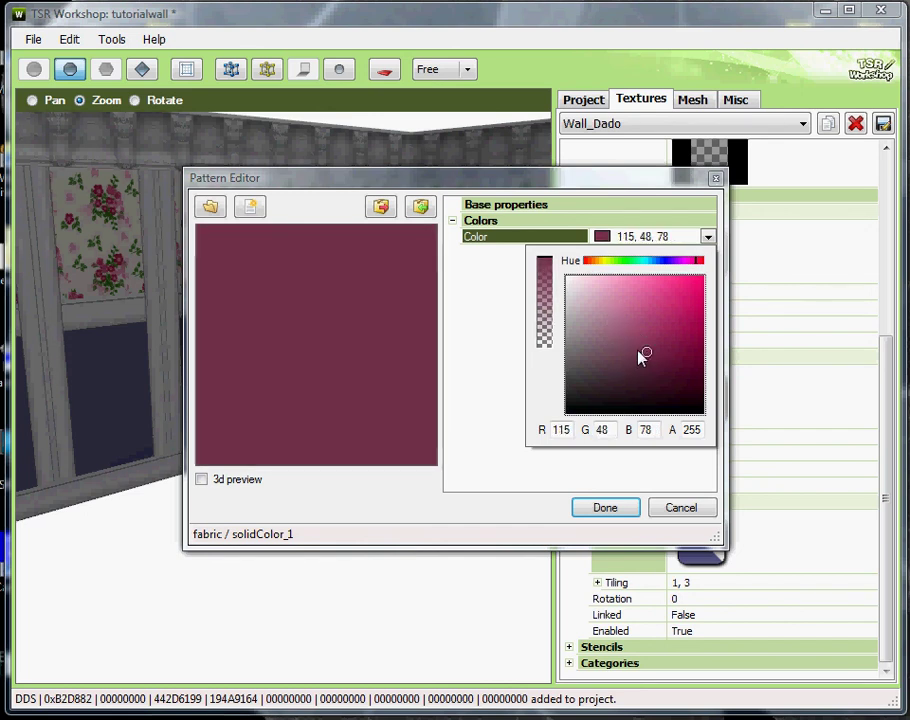
click(634, 343)
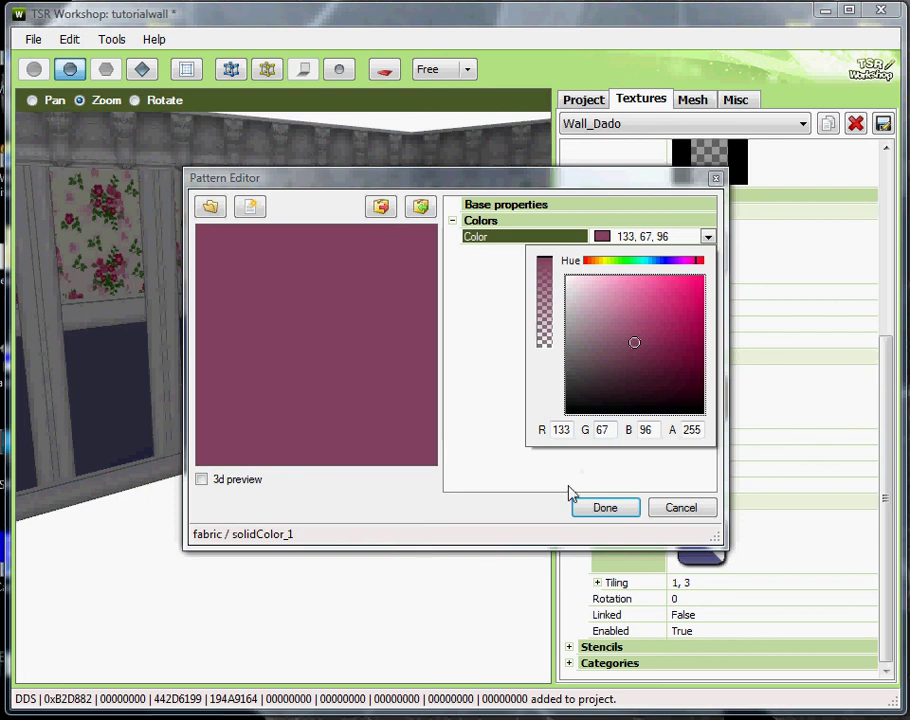
click(540, 485)
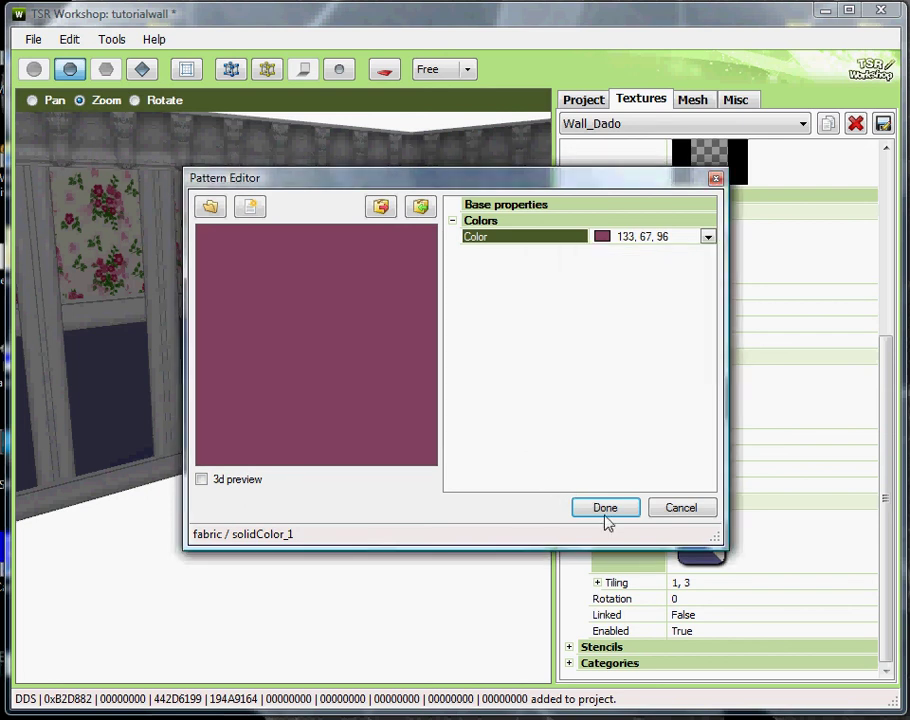
click(608, 510)
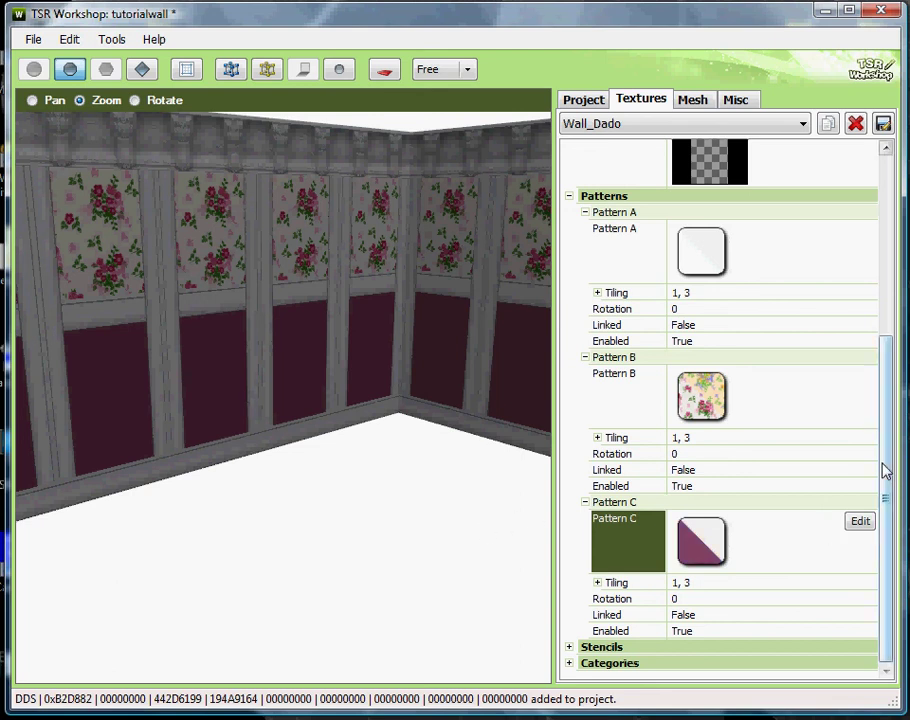
Switch to the other Wall_Dado variation with the original striped design and delete it from the project
drag(886, 471, 893, 268)
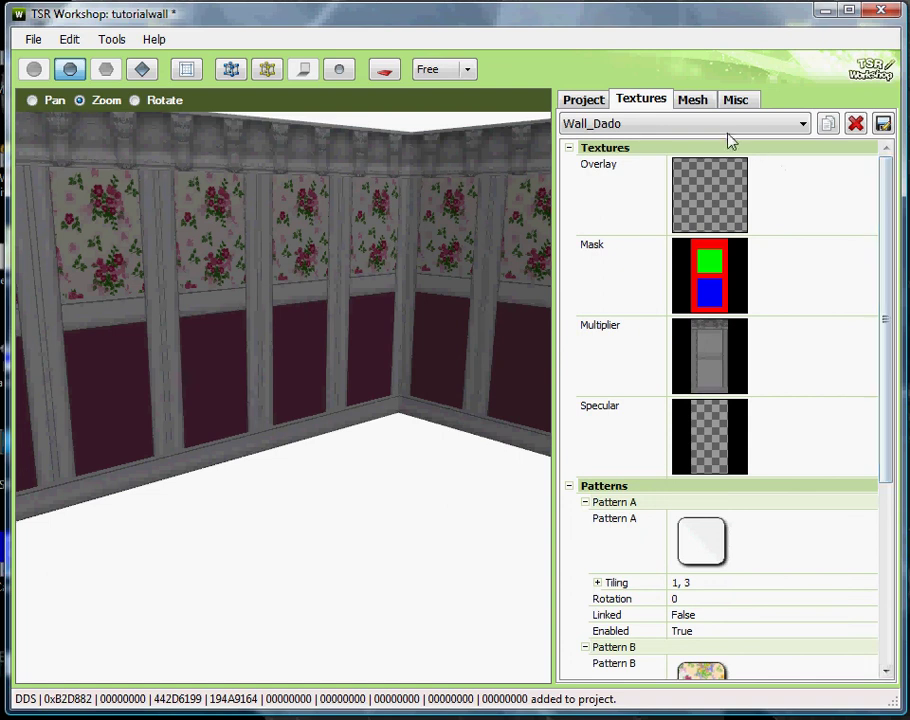
click(798, 128)
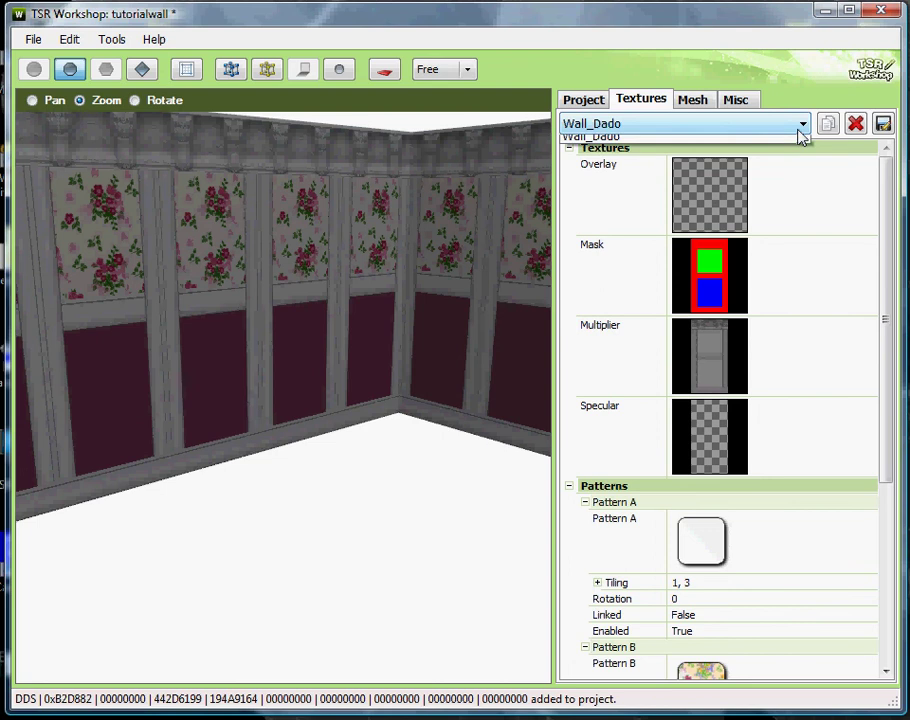
click(731, 162)
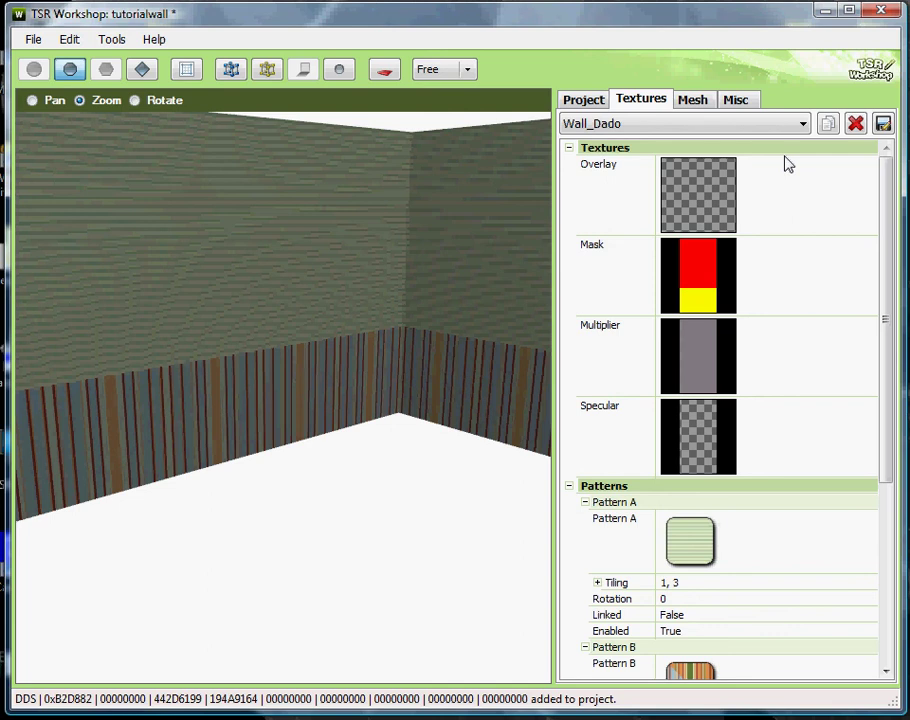
click(857, 134)
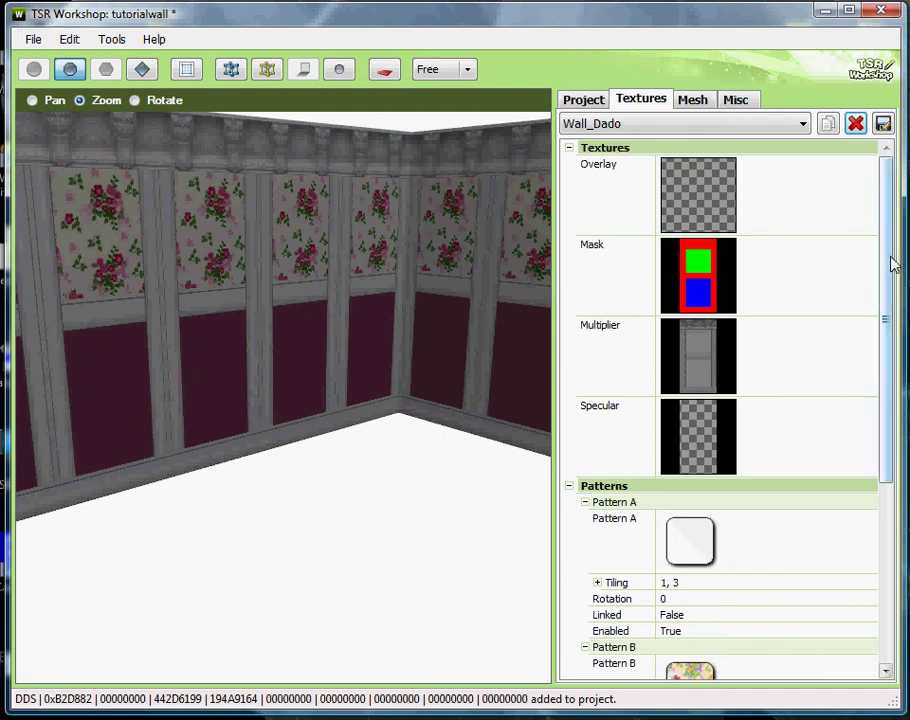
Choose Wallpaper as the Wall Category in the wall's category settings
drag(890, 268, 900, 440)
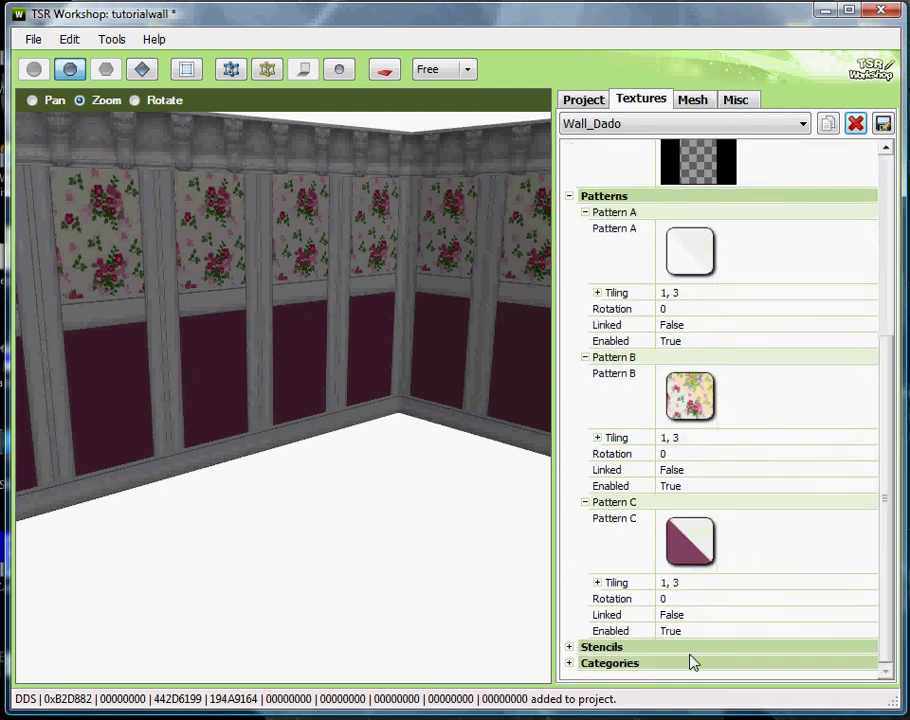
click(569, 663)
click(887, 664)
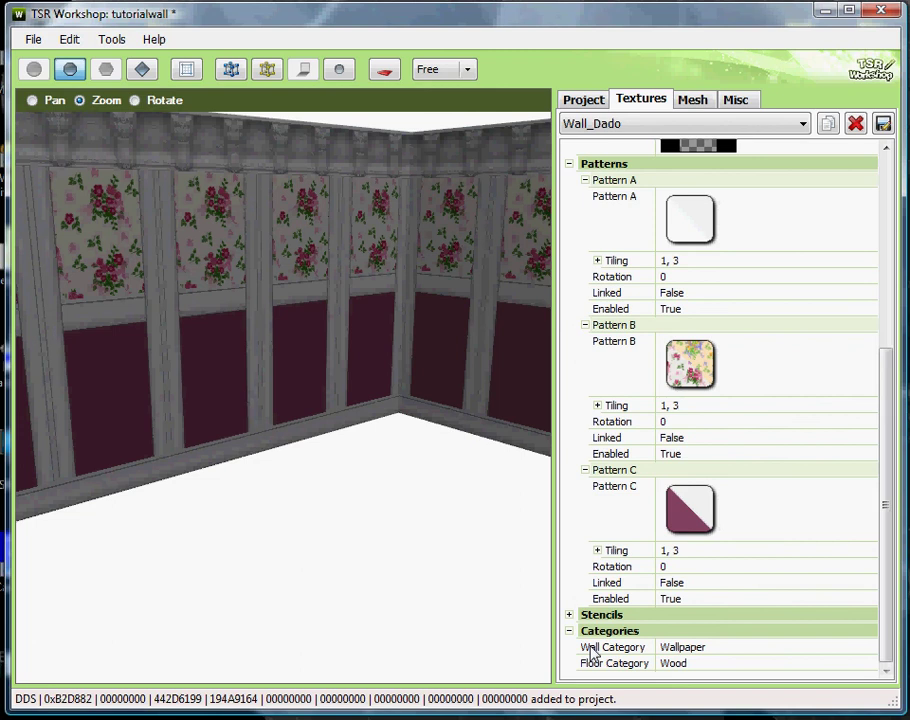
click(855, 650)
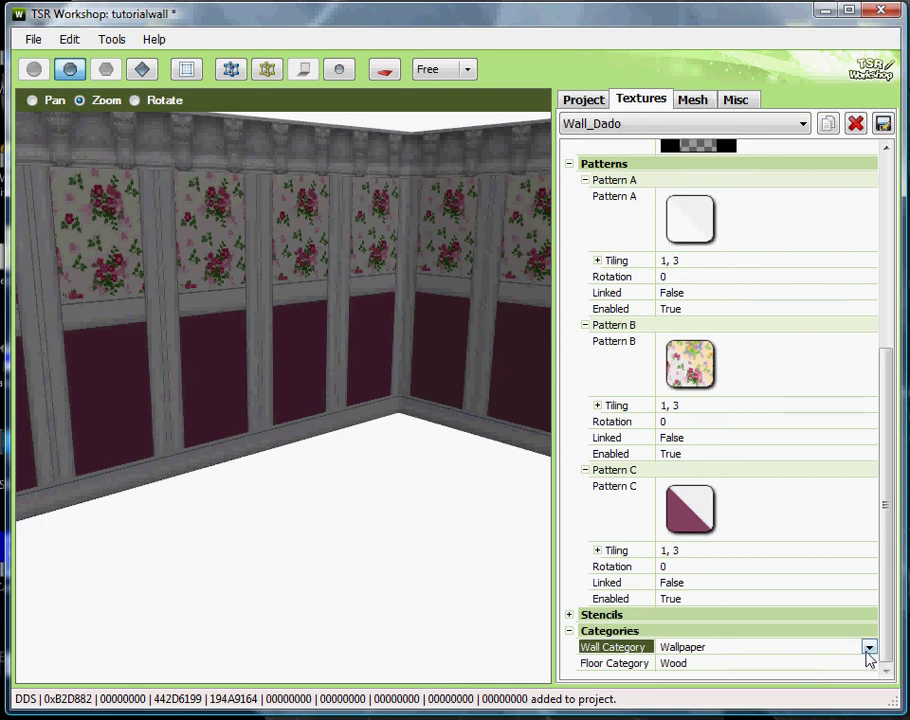
click(868, 648)
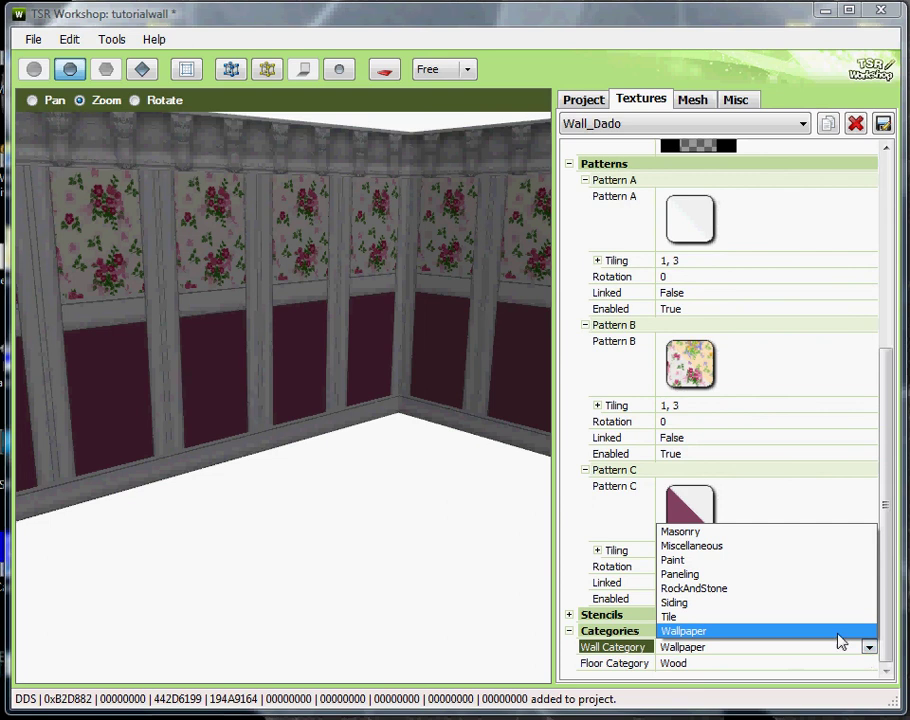
click(838, 632)
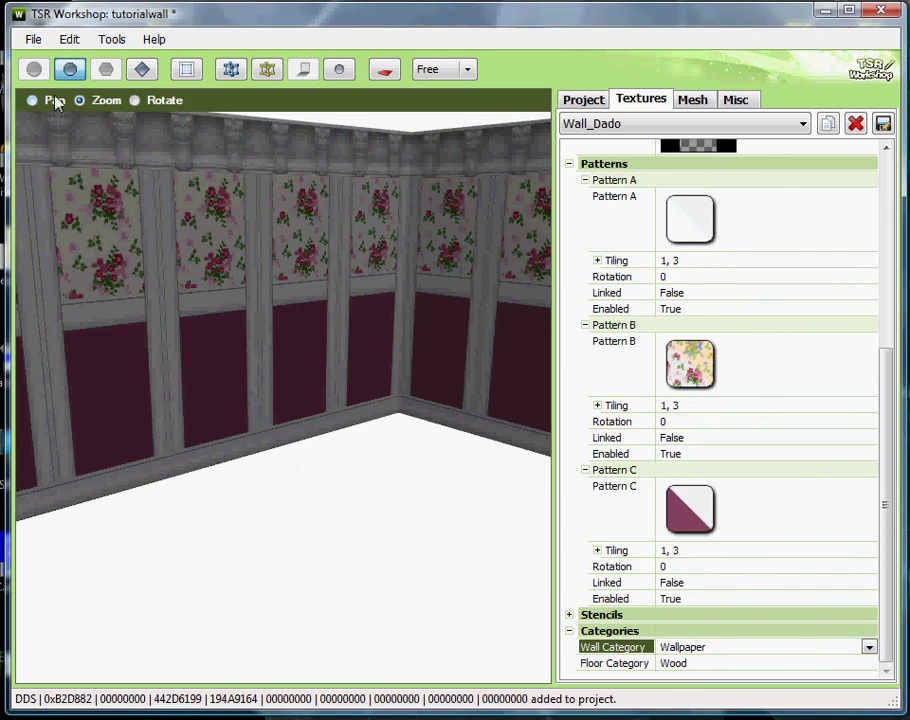
Export the wall as a Sims3Pack named tutorialwall in the tutewalldv folder, accepting the filled-in creator details
click(35, 41)
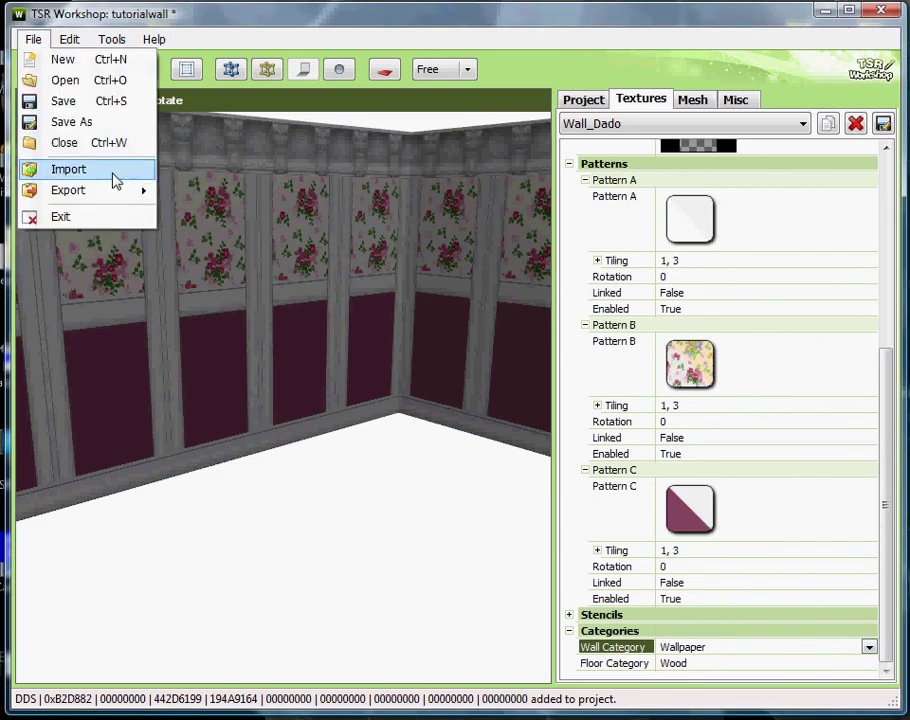
mouse_move(117, 192)
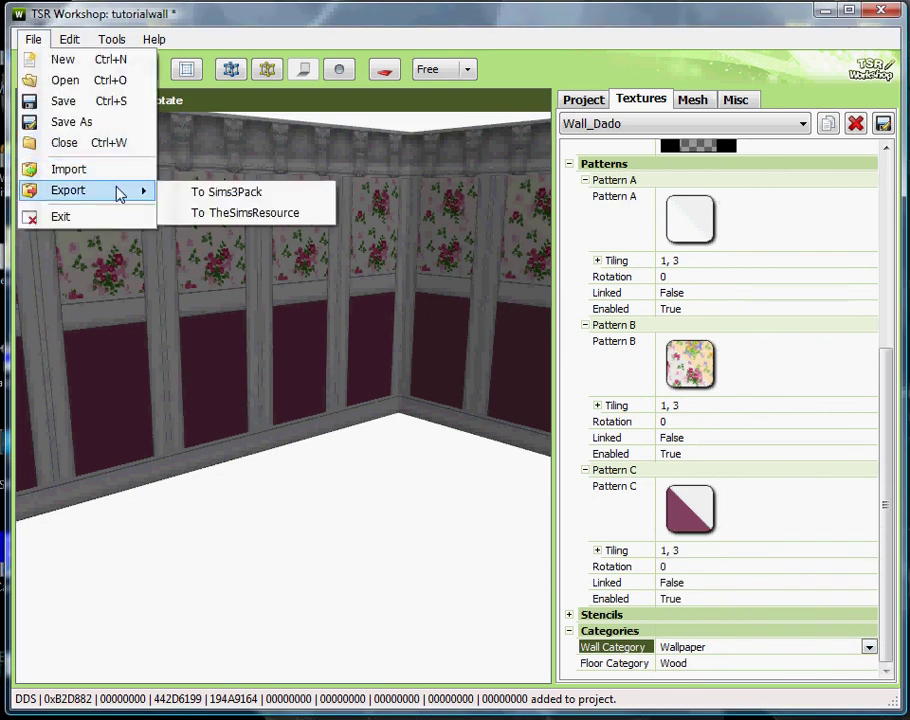
click(205, 197)
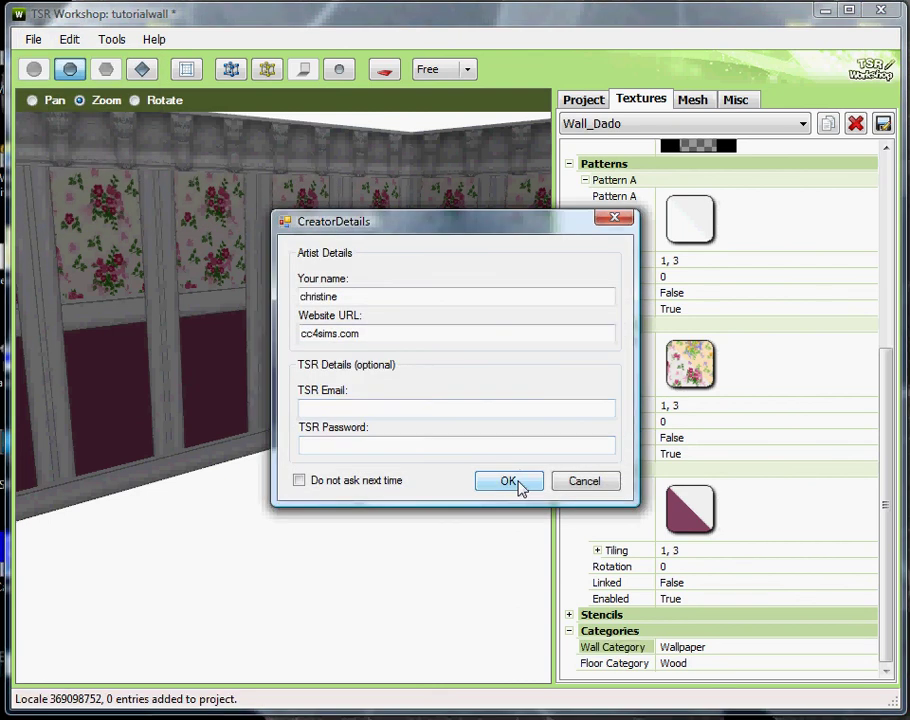
click(519, 481)
click(341, 392)
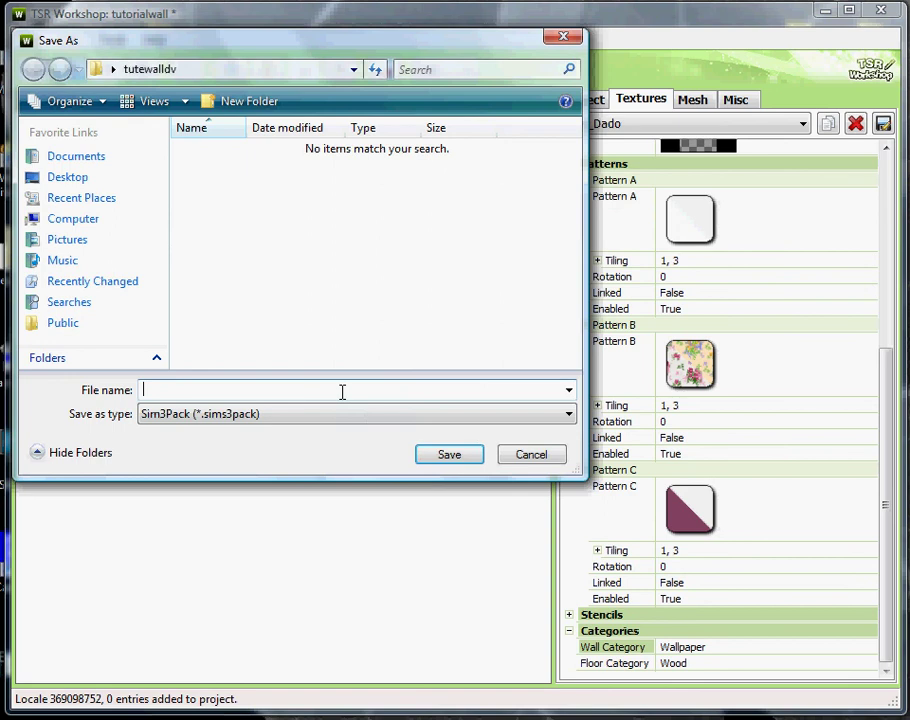
text(tutori)
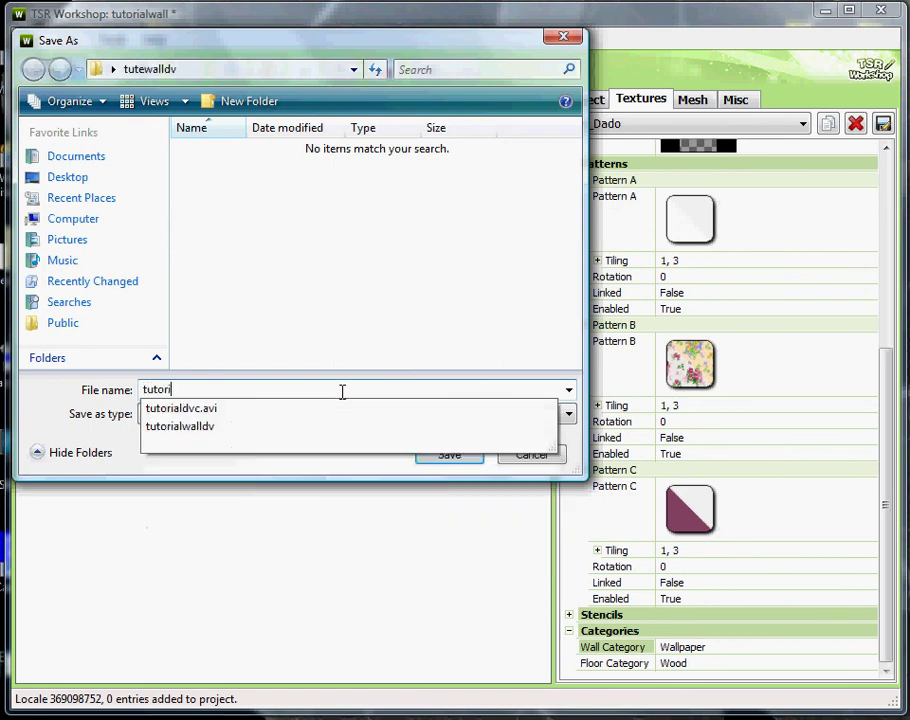
text(alwall)
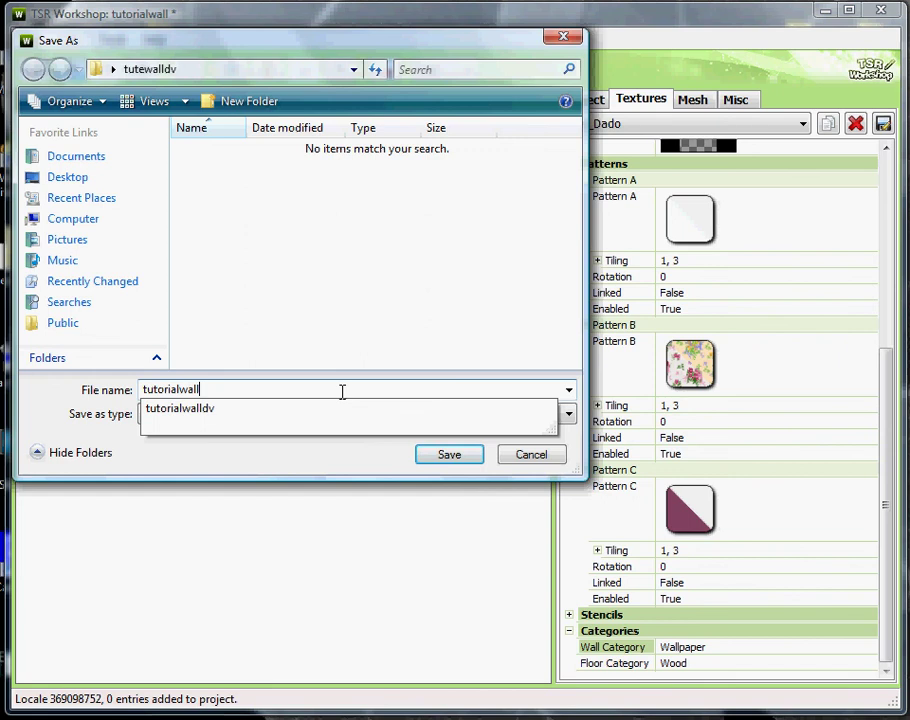
click(462, 459)
click(450, 455)
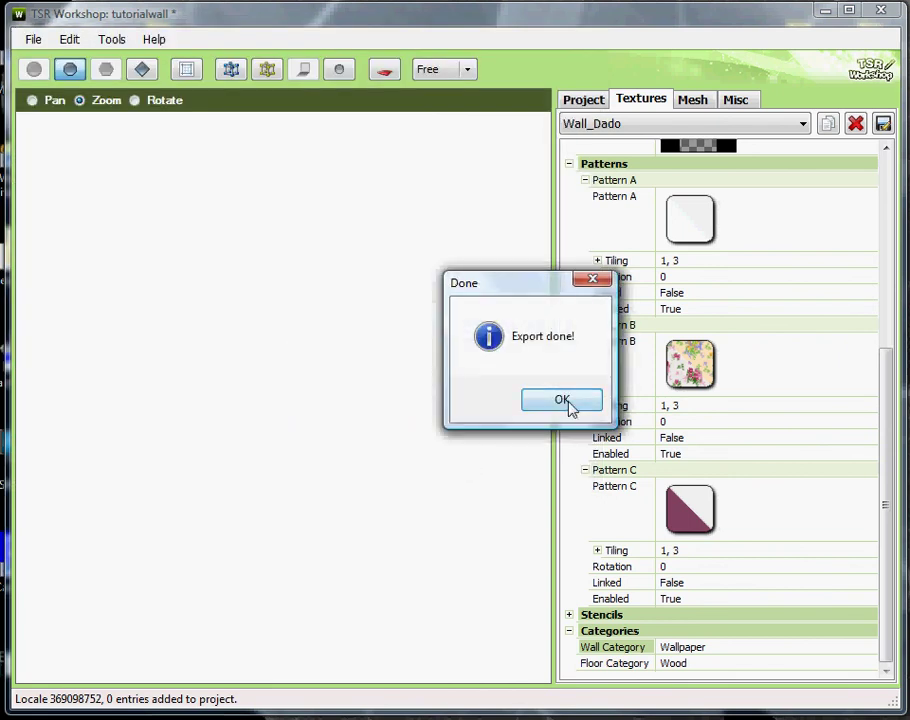
click(567, 400)
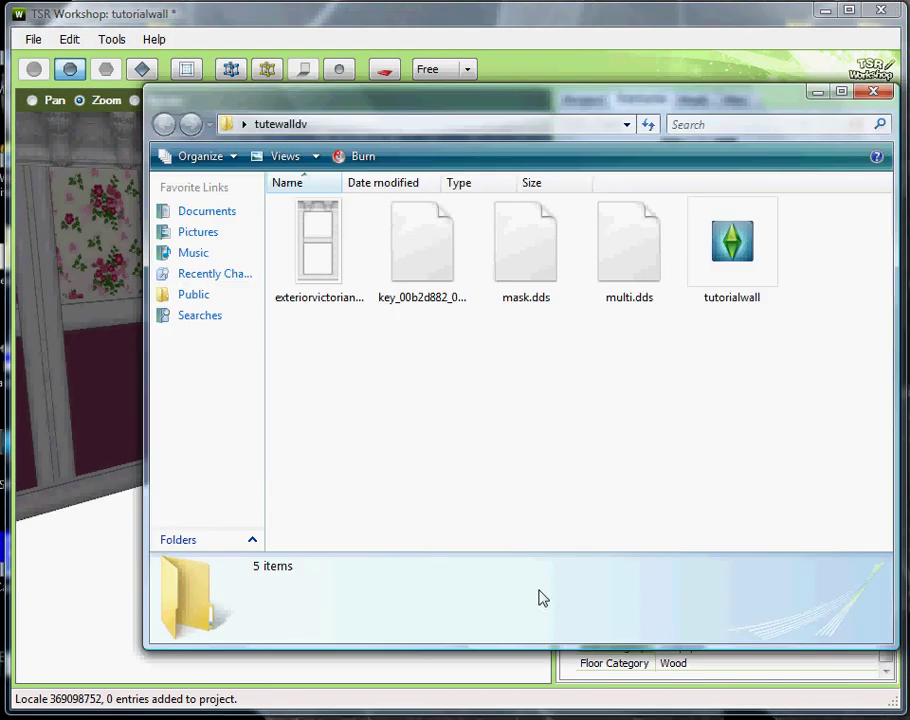
drag(748, 103, 594, 82)
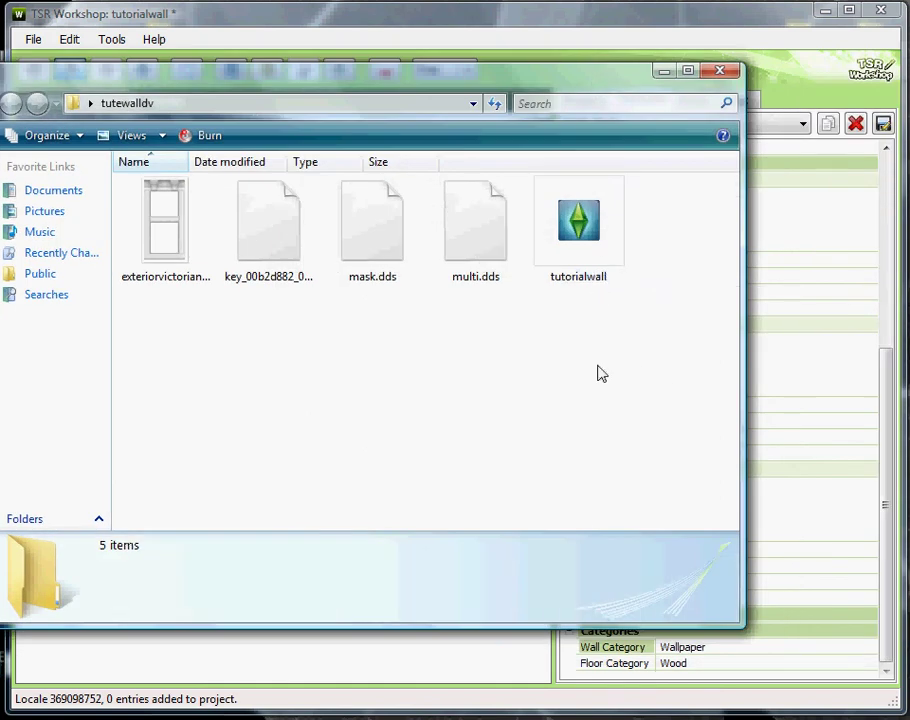